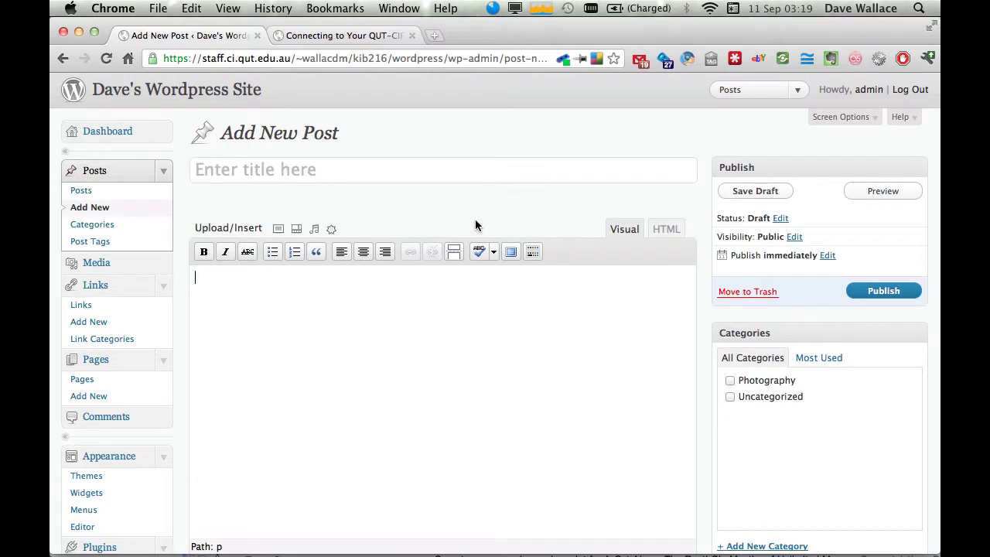
# Start adding an image to the new post and switch to the browser uploader.
pyautogui.click(248, 251)
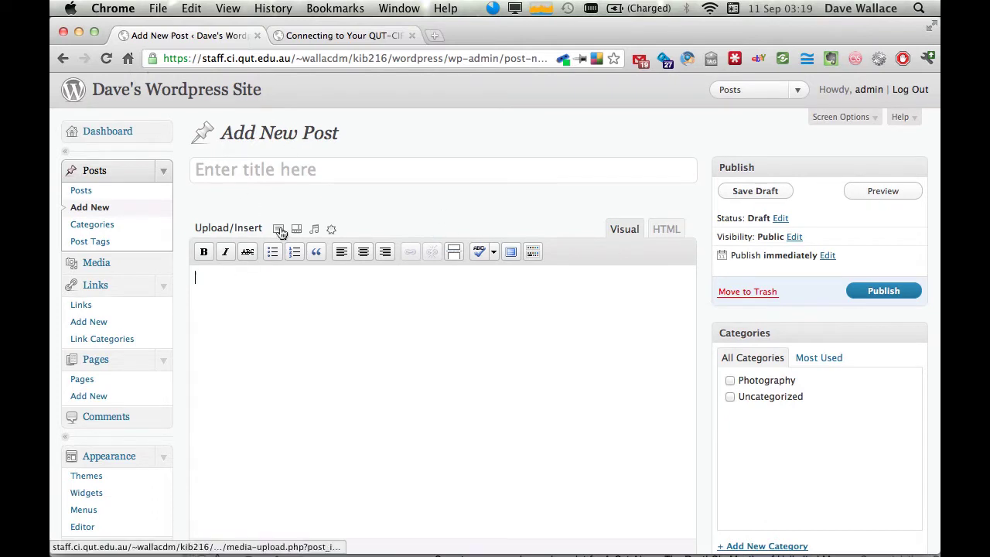
pyautogui.click(279, 230)
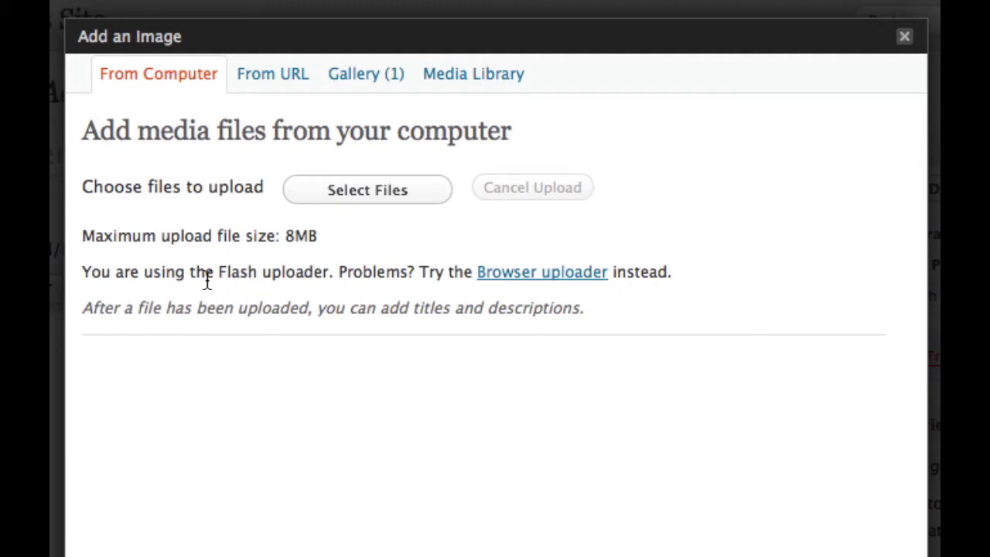
pyautogui.click(541, 272)
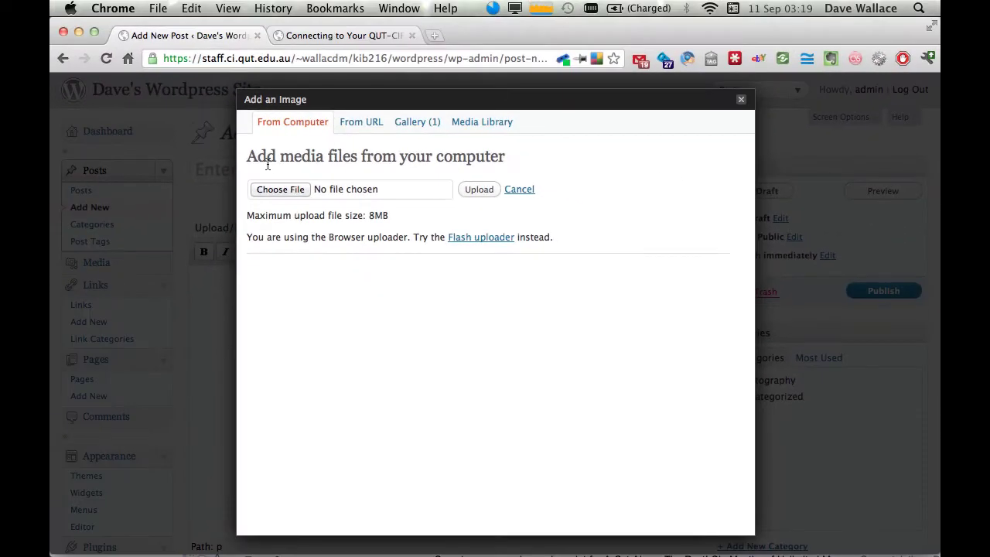
# Try to upload Andromeda Galaxy.jpg from the JPEG folder.
pyautogui.click(264, 192)
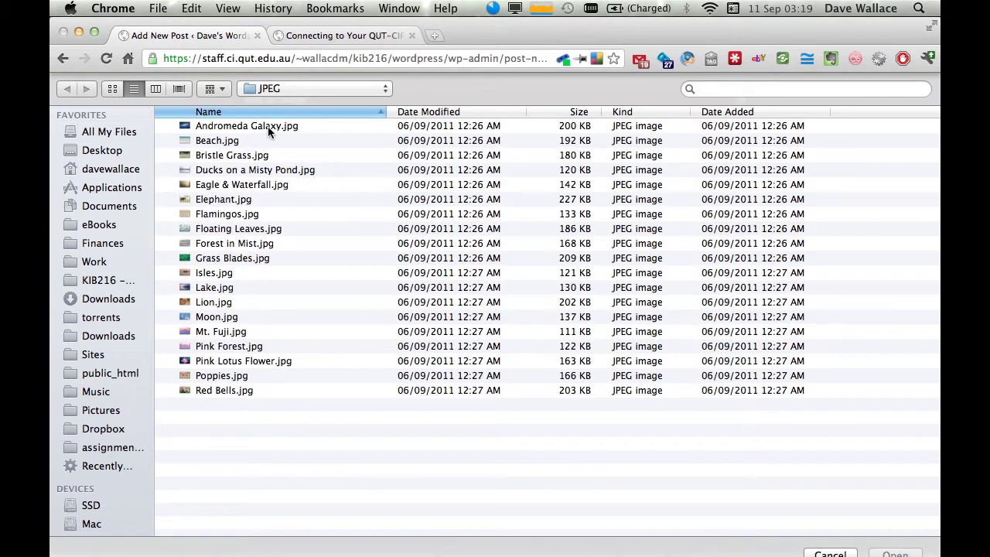
pyautogui.doubleClick(268, 126)
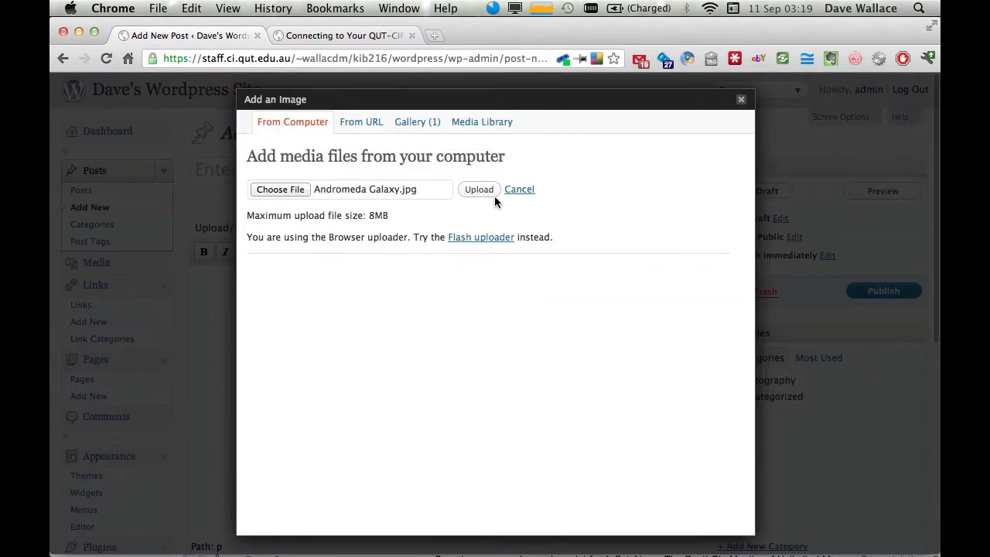
pyautogui.click(472, 195)
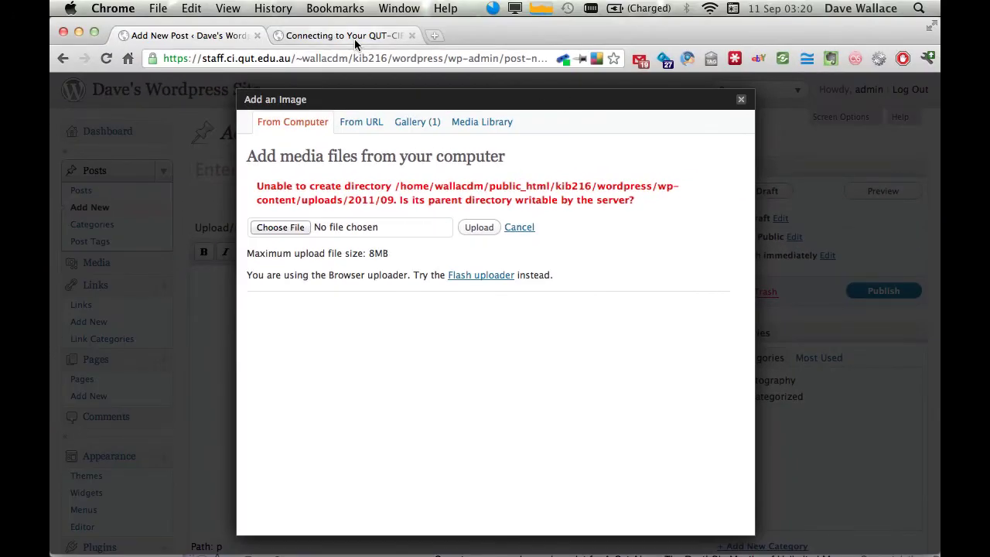
# Bring up the QUT-CIF webserver connection article and connect the QUT VPN (Cisco IPSec).
pyautogui.click(354, 39)
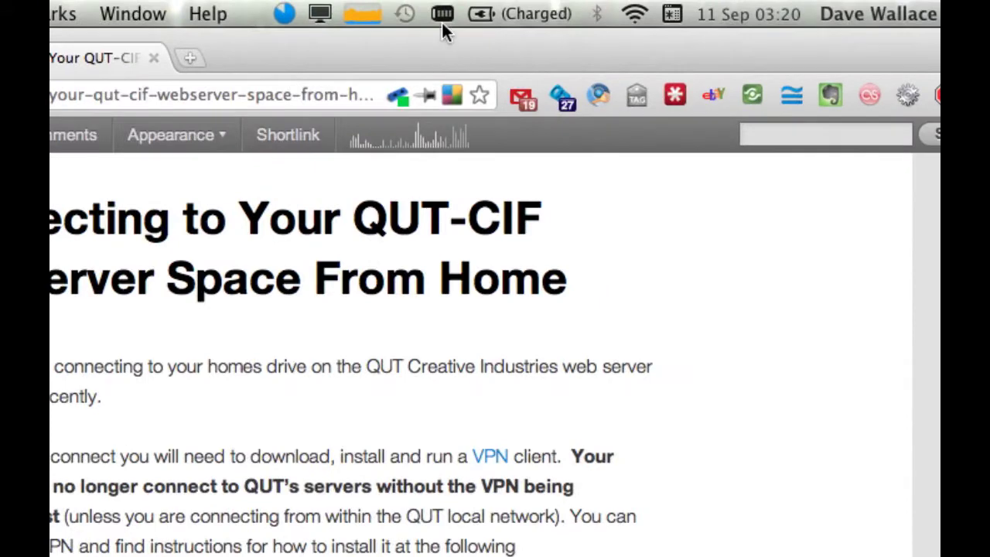
pyautogui.click(442, 14)
pyautogui.click(441, 14)
pyautogui.click(441, 14)
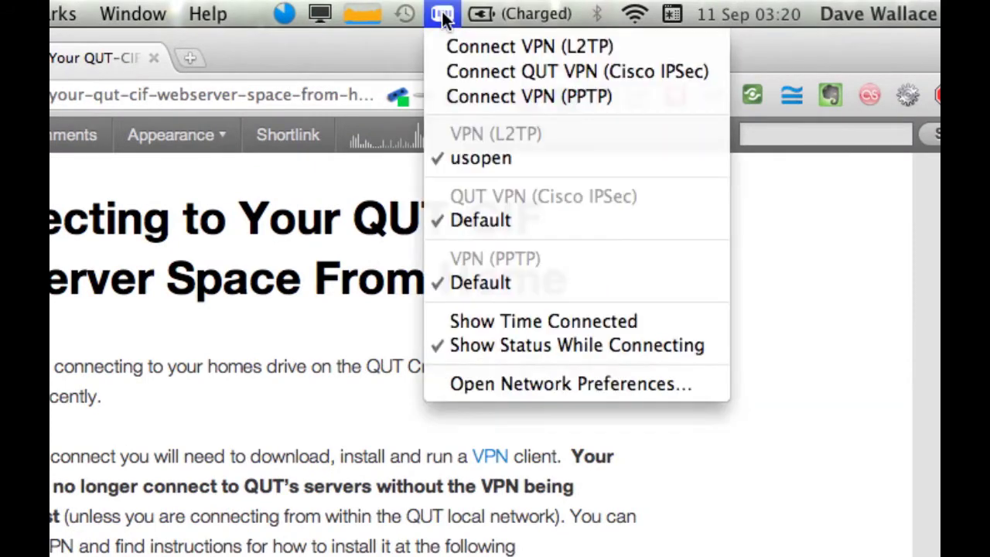
pyautogui.click(467, 79)
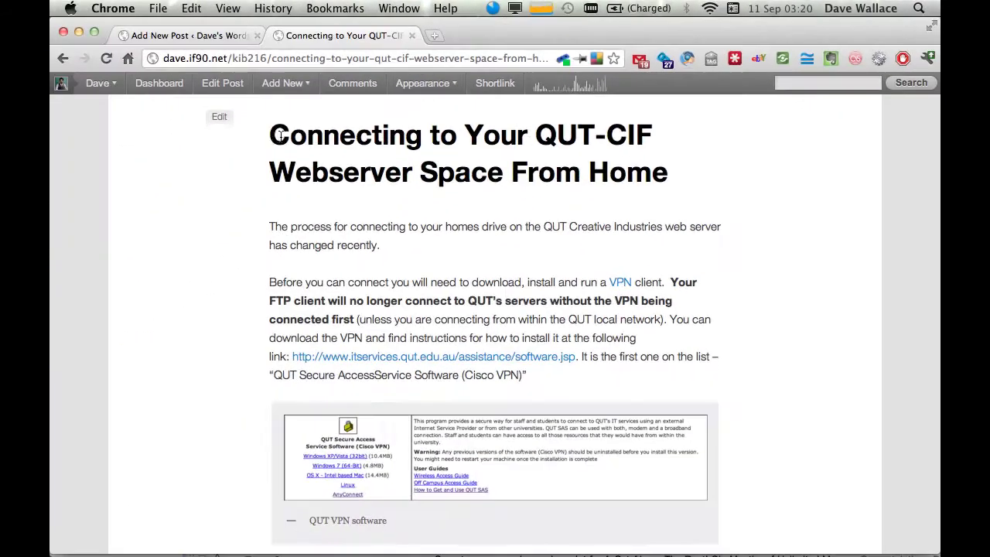
# Read the article's VPN and FTP login instructions and check the QUT VPN connection status.
pyautogui.scroll(-2, 273, 136)
pyautogui.scroll(2, 273, 140)
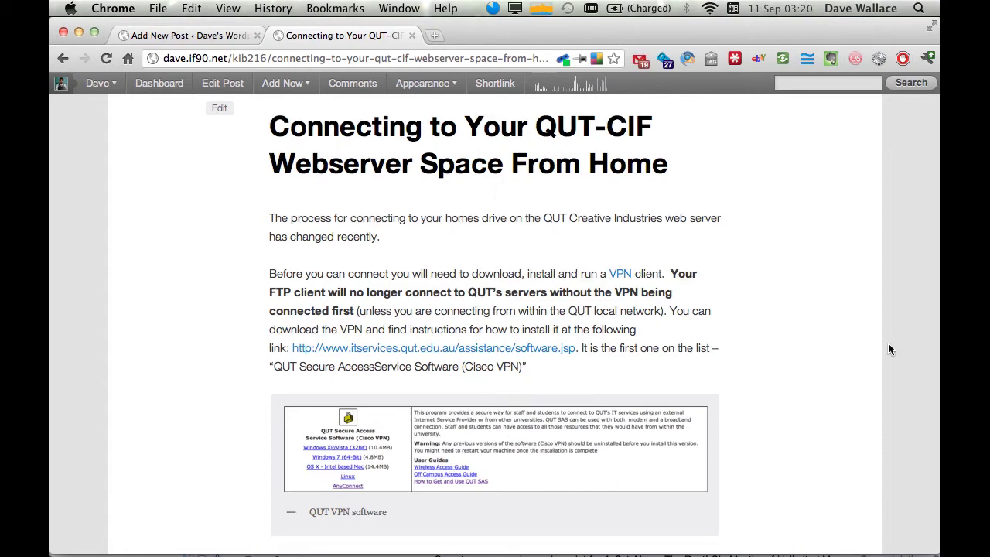
pyautogui.scroll(-10, 888, 349)
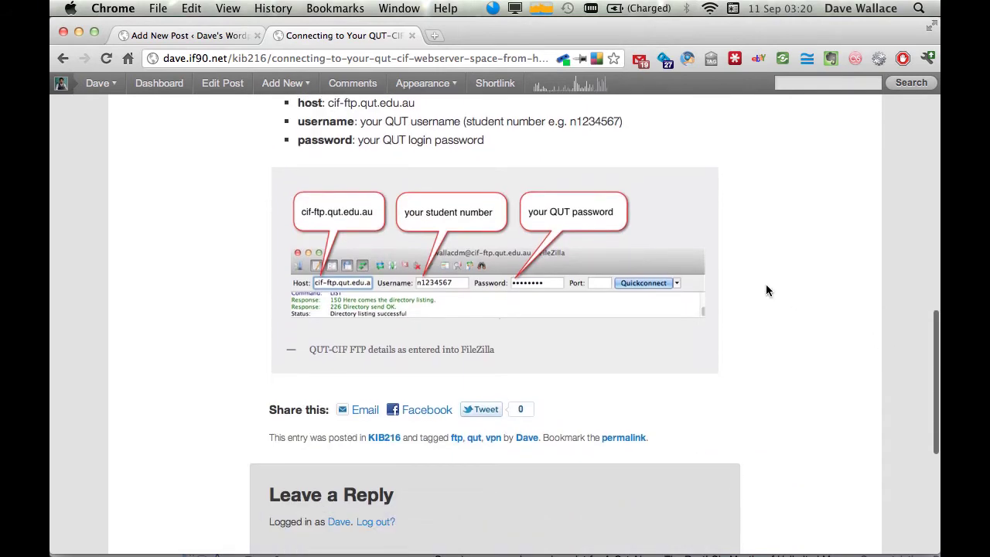
pyautogui.scroll(2, 434, 170)
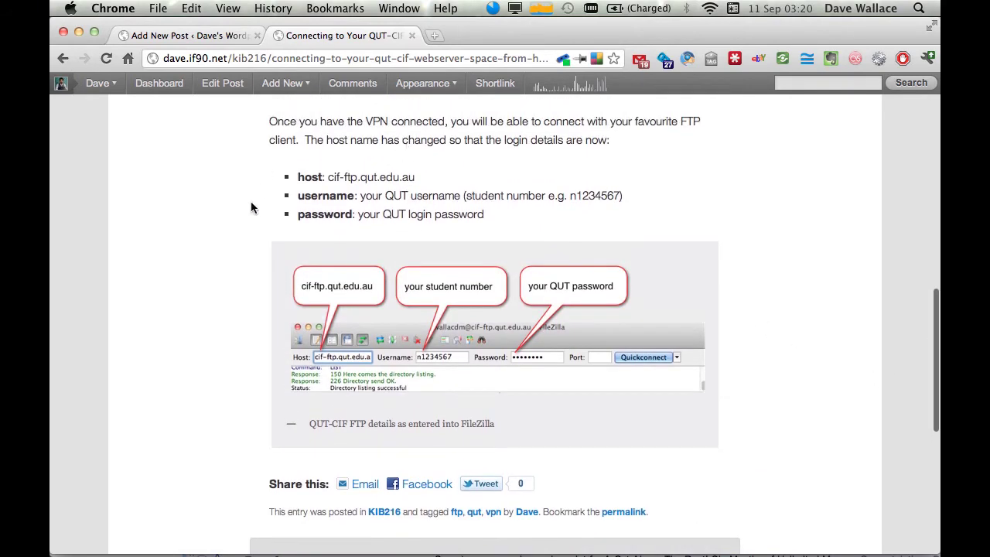
pyautogui.scroll(-2, 547, 313)
pyautogui.scroll(-2, 546, 313)
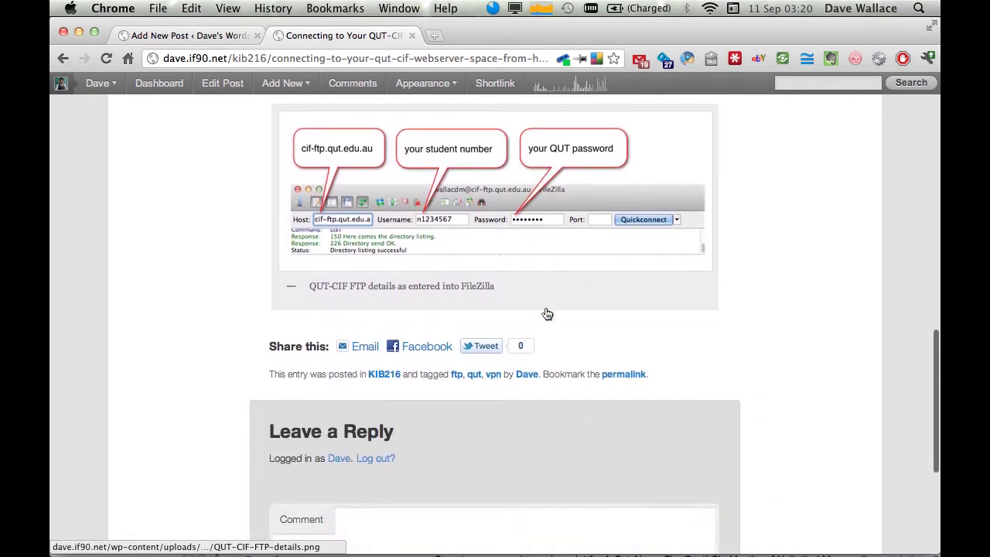
pyautogui.scroll(5, 546, 313)
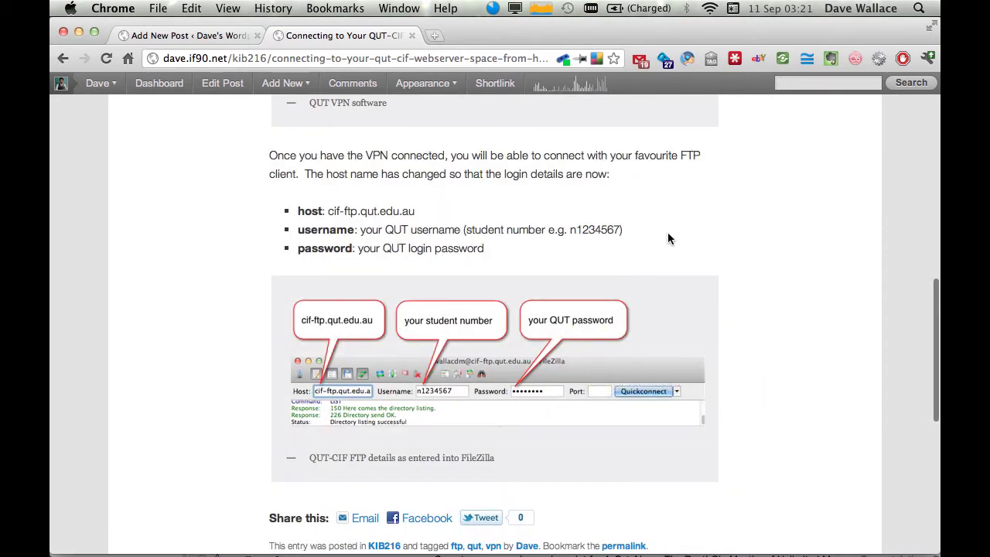
pyautogui.click(589, 8)
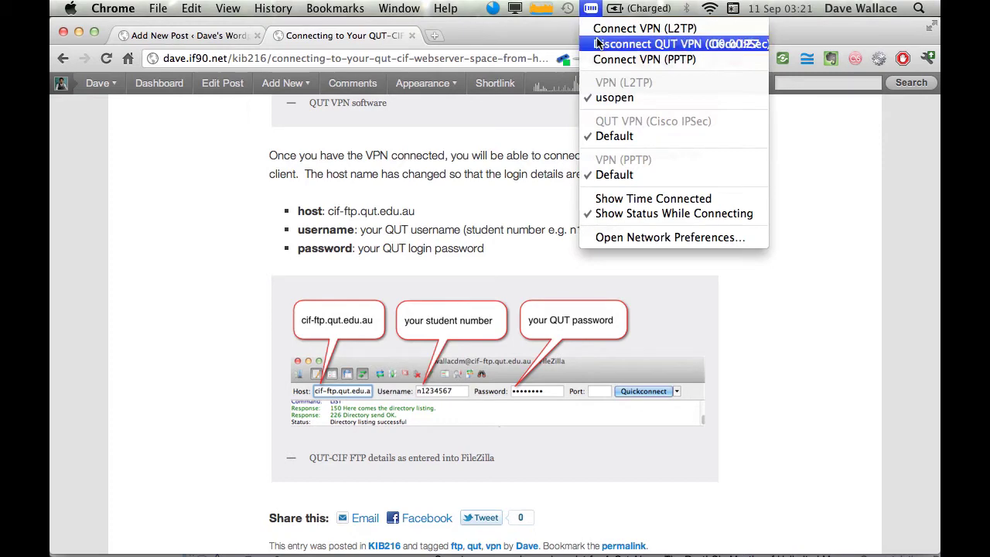
pyautogui.click(201, 217)
# Switch to FileZilla and review its recent quickconnect servers for the cif-ftp.qut.edu.au connection.
pyautogui.press('super+Tab')
pyautogui.press('super+Tab')
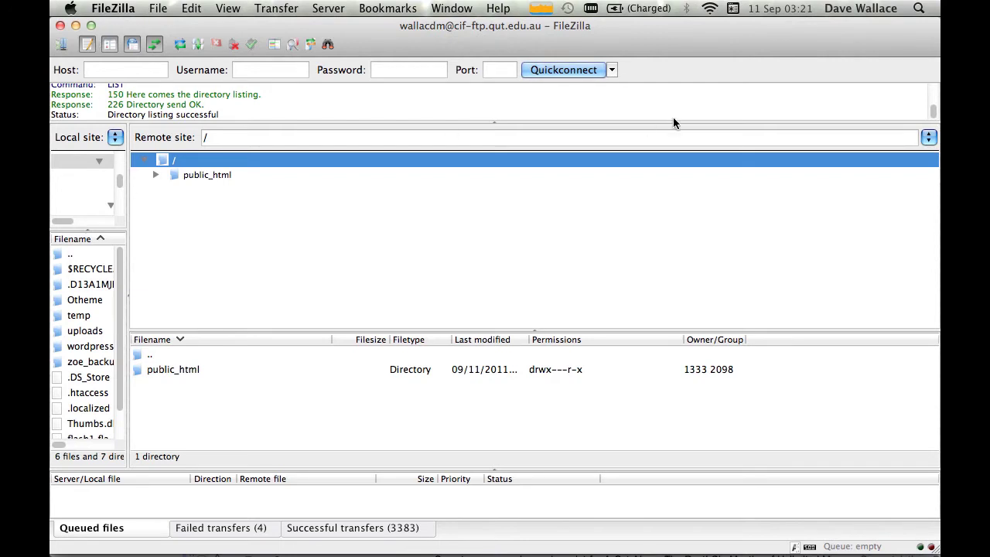
pyautogui.click(612, 70)
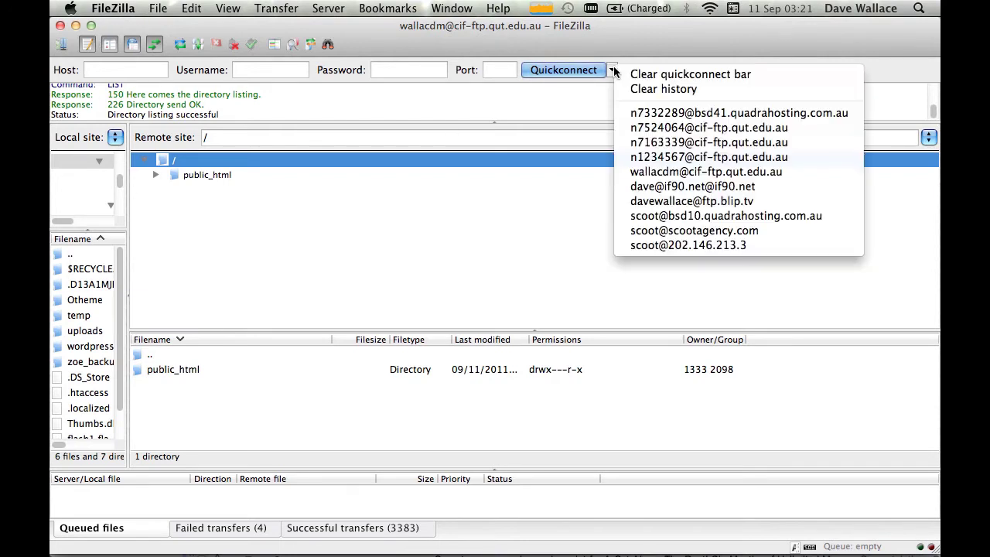
pyautogui.click(665, 173)
pyautogui.click(465, 322)
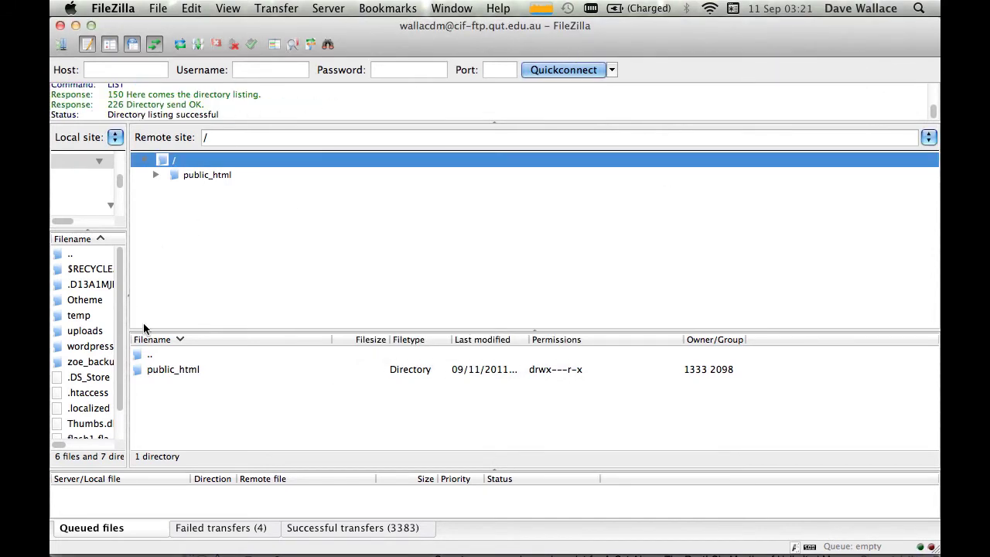
# Open the public_html/kib216/wordpress directory on the remote site.
pyautogui.click(180, 177)
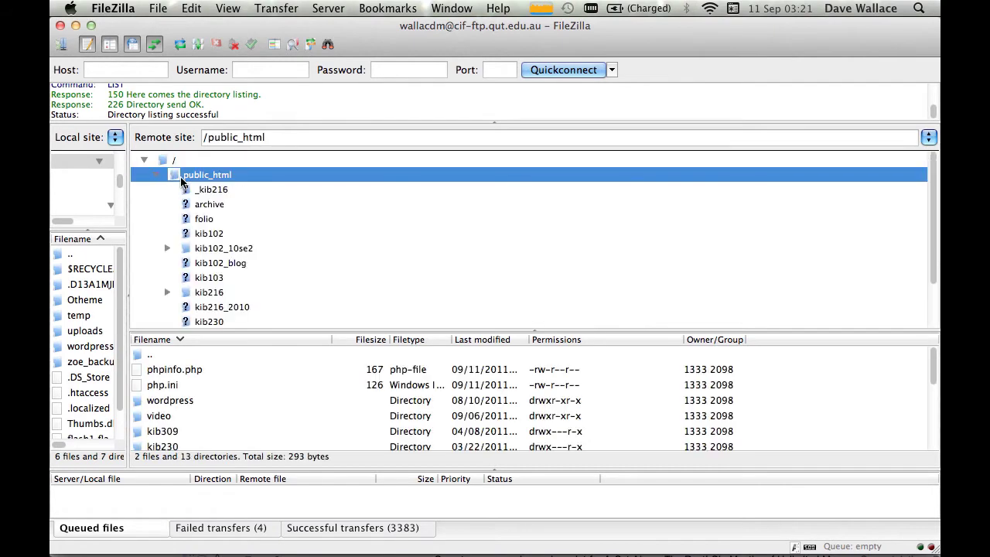
pyautogui.scroll(-3, 113, 306)
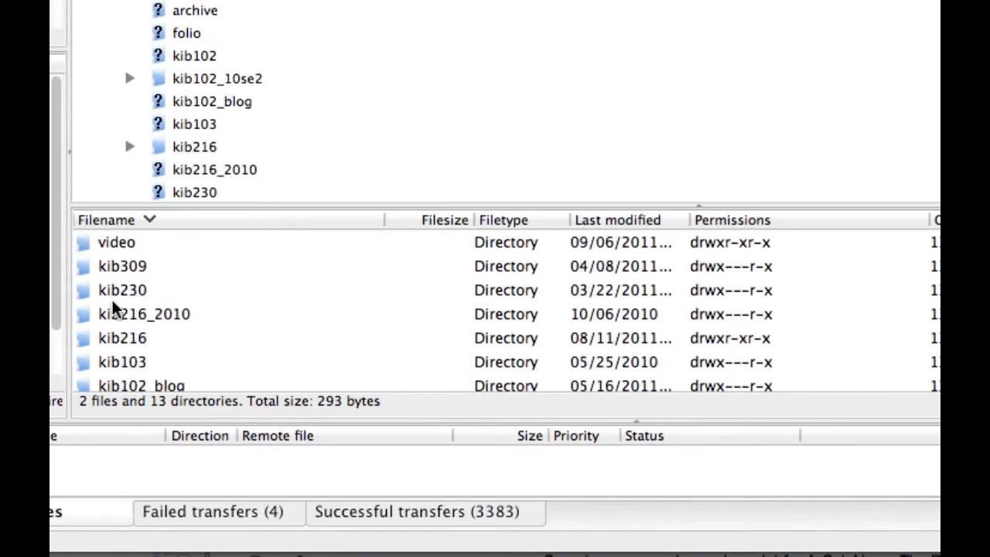
pyautogui.doubleClick(116, 338)
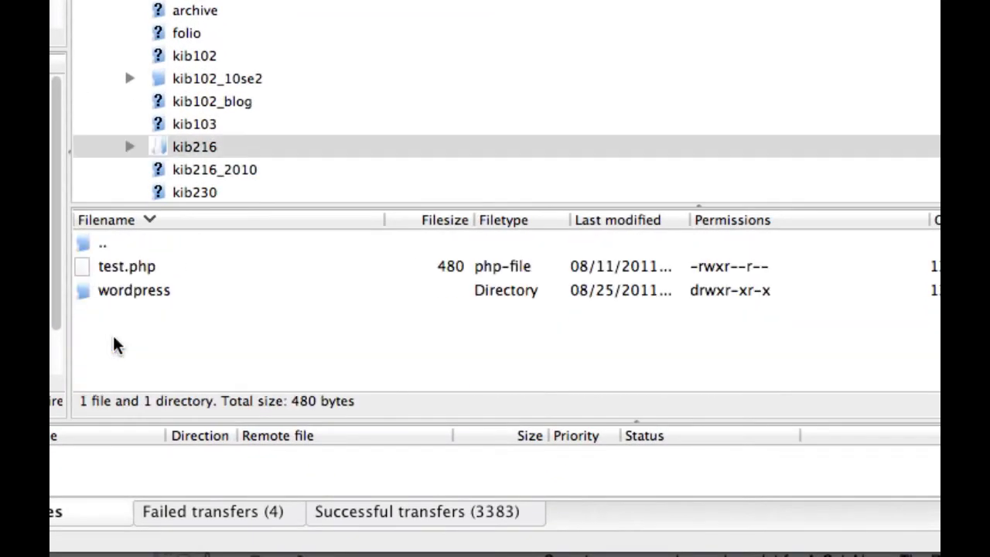
pyautogui.doubleClick(147, 290)
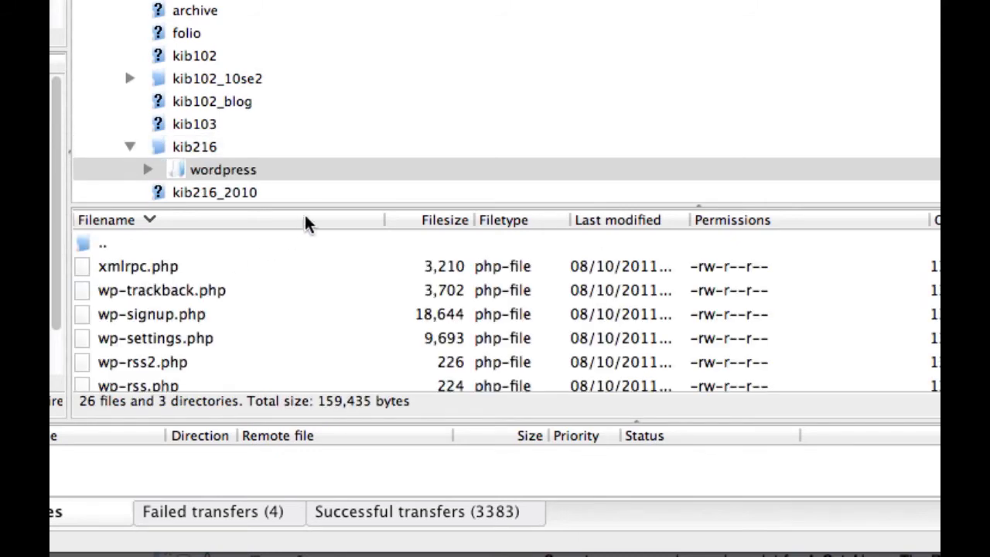
# Enlarge the remote file list and open the wp-content directory.
pyautogui.moveTo(316, 205); pyautogui.dragTo(327, 7)
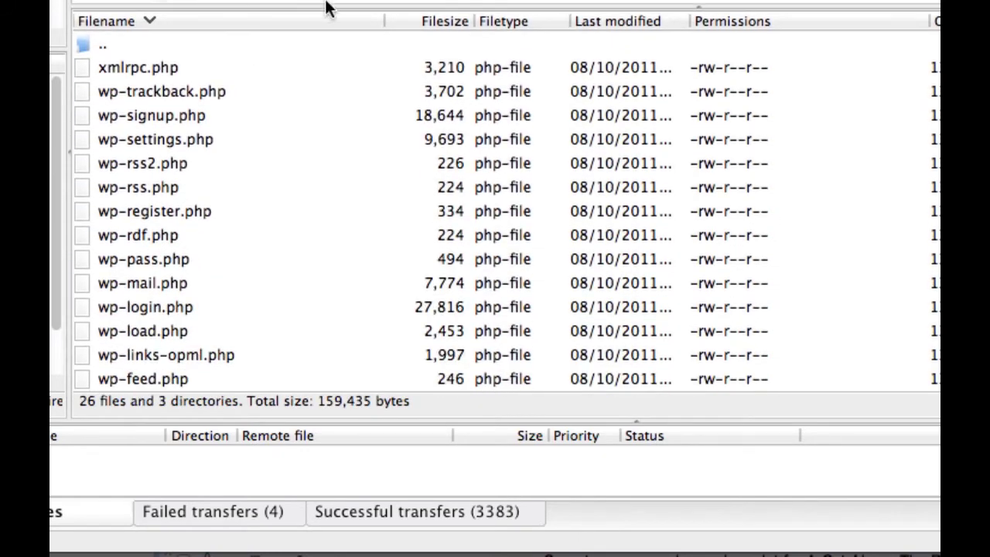
pyautogui.scroll(-5, 236, 131)
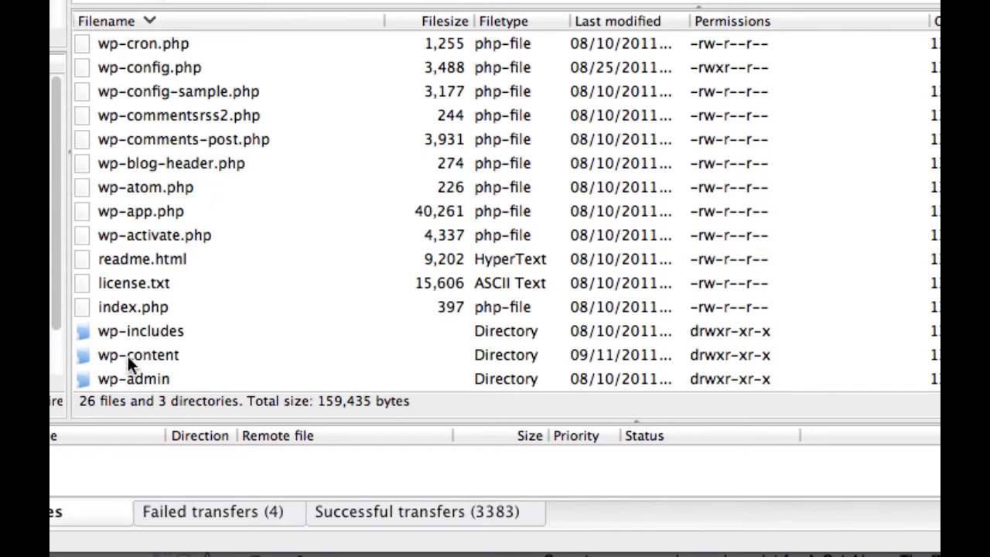
pyautogui.doubleClick(151, 354)
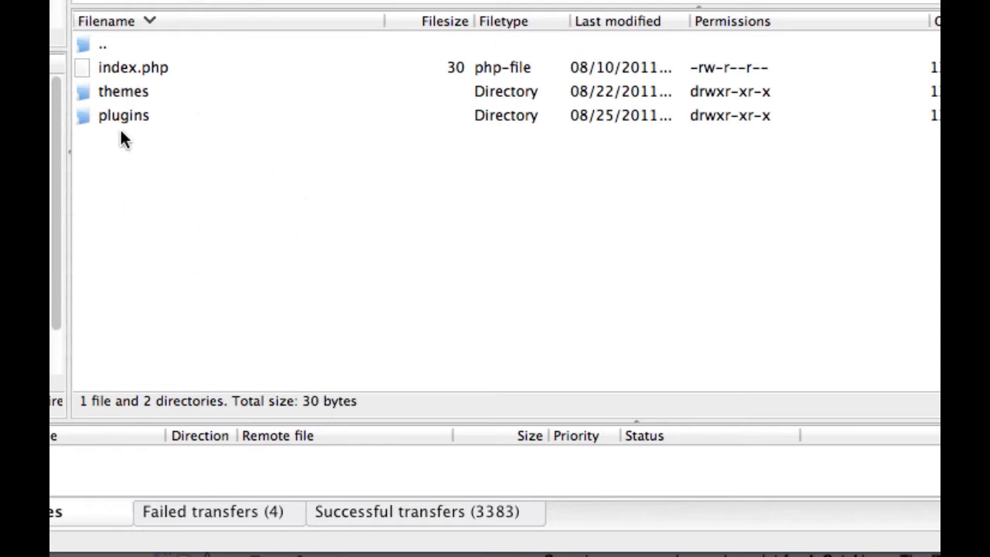
# Create a directory named uploads inside wp-content.
pyautogui.rightClick(132, 199)
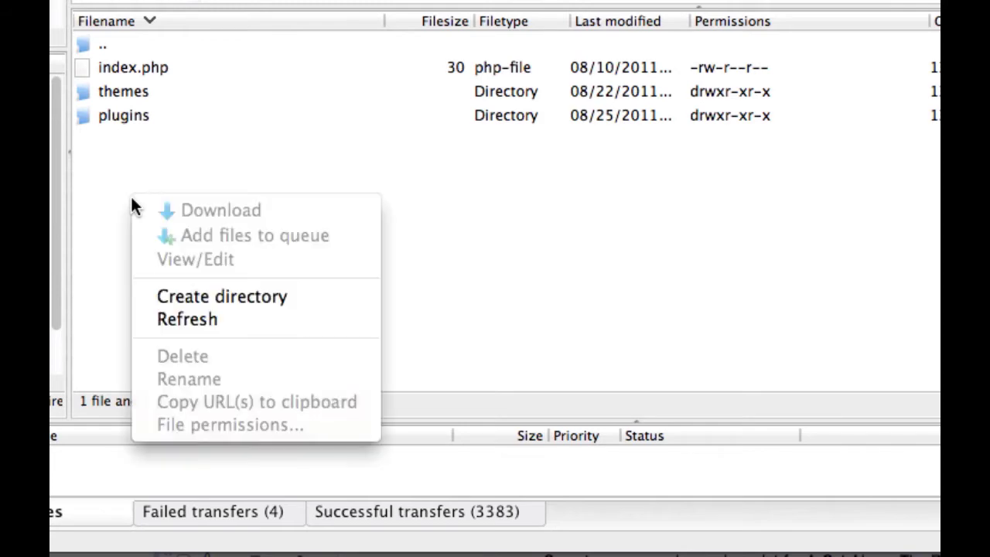
pyautogui.click(205, 297)
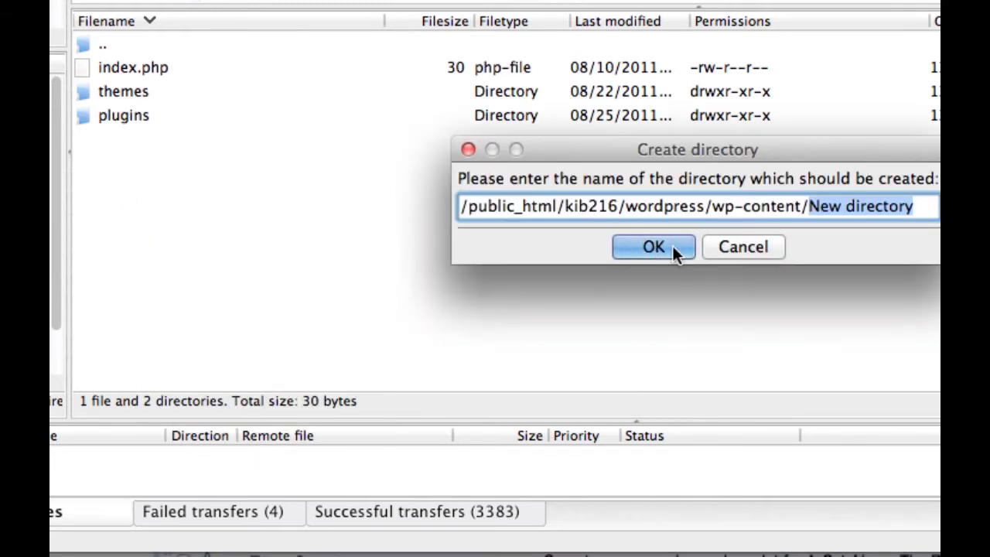
pyautogui.write('up')
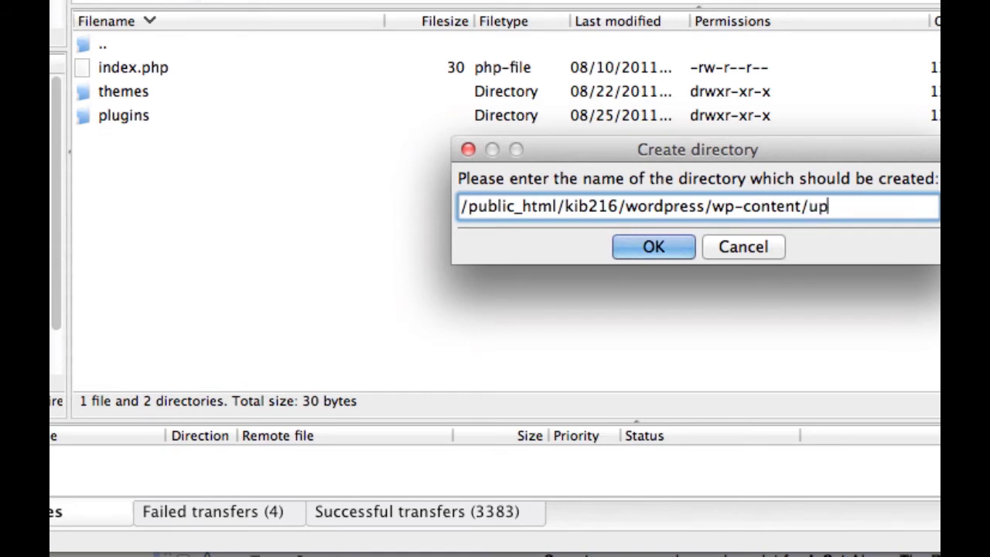
pyautogui.write('loads')
pyautogui.click(659, 253)
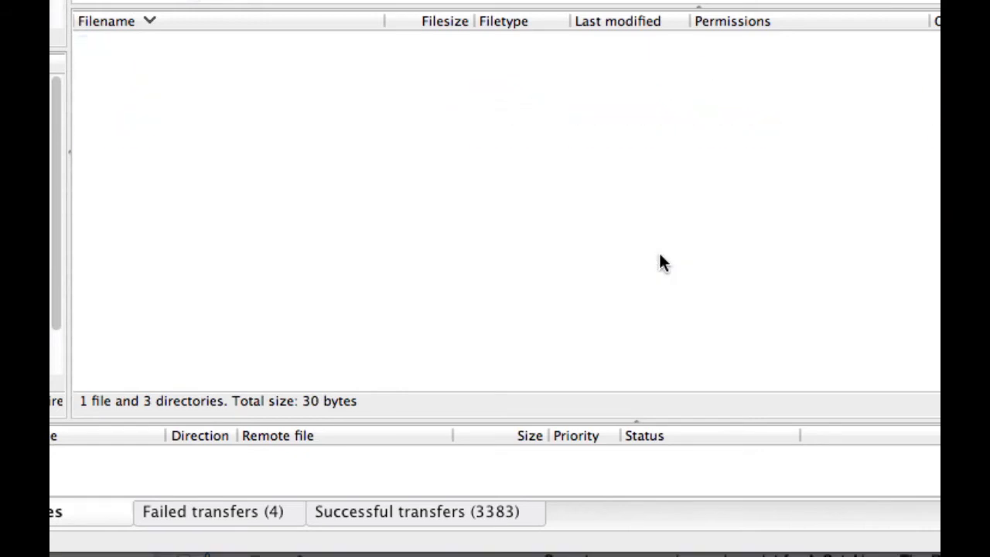
# Edit the uploads directory's file permissions, enabling Read for owner, group and public.
pyautogui.click(129, 91)
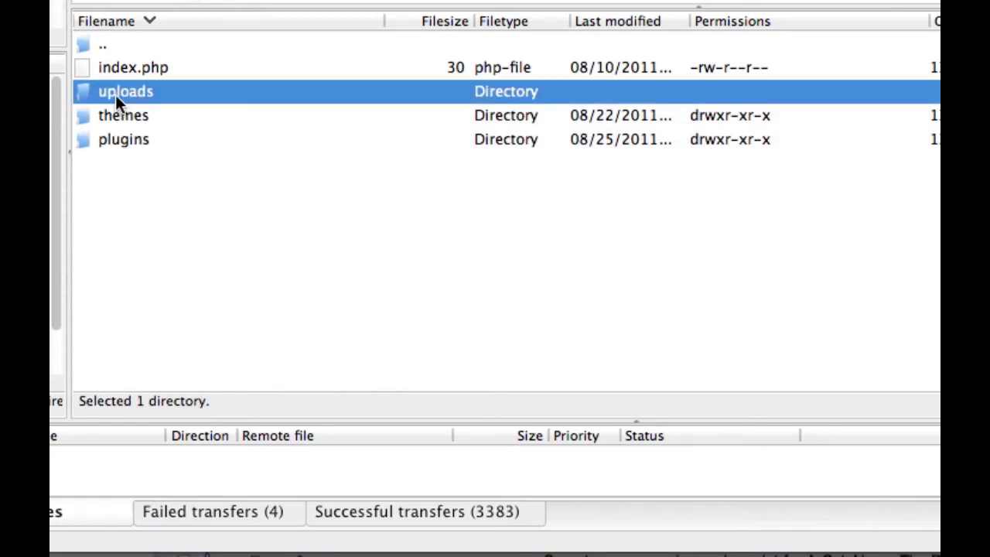
pyautogui.click(117, 170)
pyautogui.click(124, 91)
pyautogui.rightClick(130, 91)
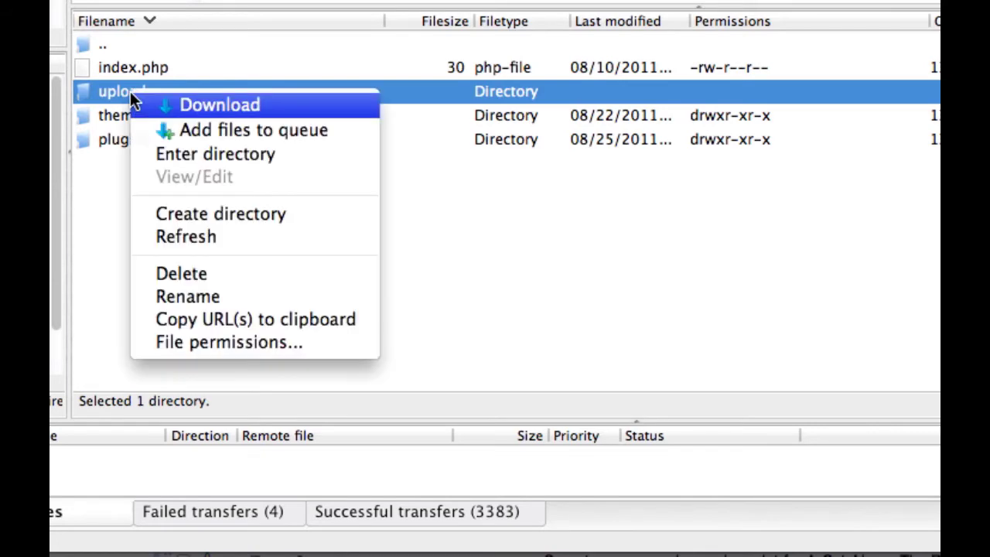
pyautogui.click(255, 342)
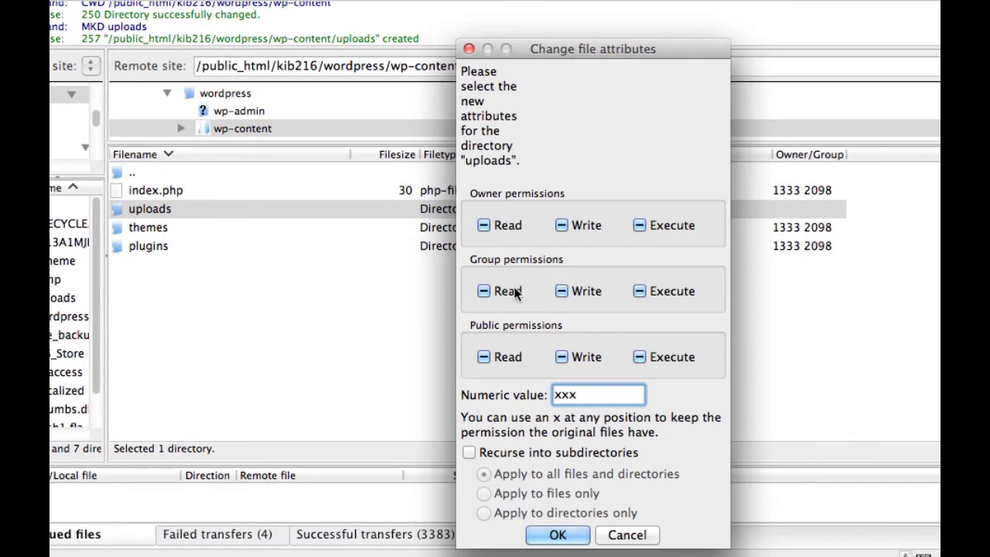
pyautogui.click(484, 225)
pyautogui.click(484, 225)
pyautogui.click(484, 291)
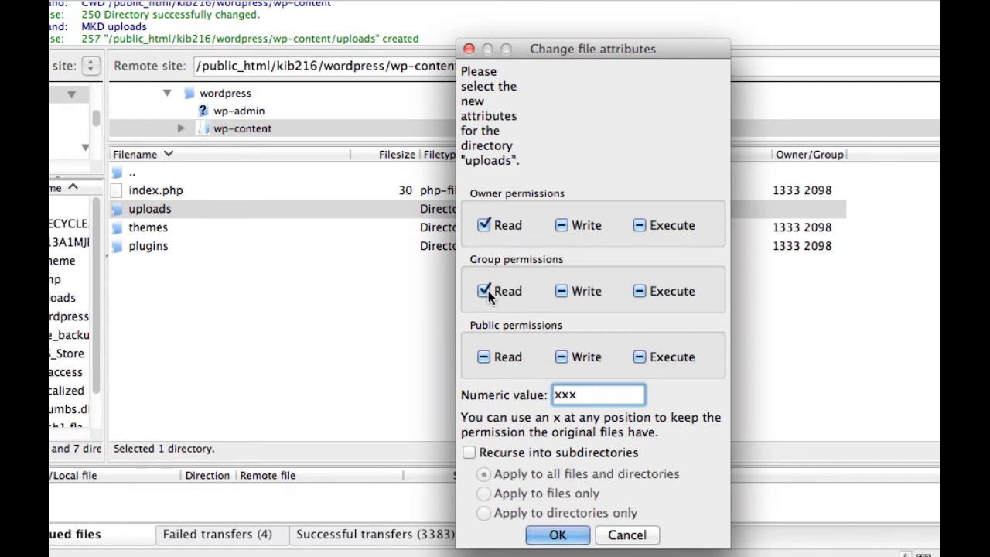
pyautogui.click(484, 356)
pyautogui.click(484, 357)
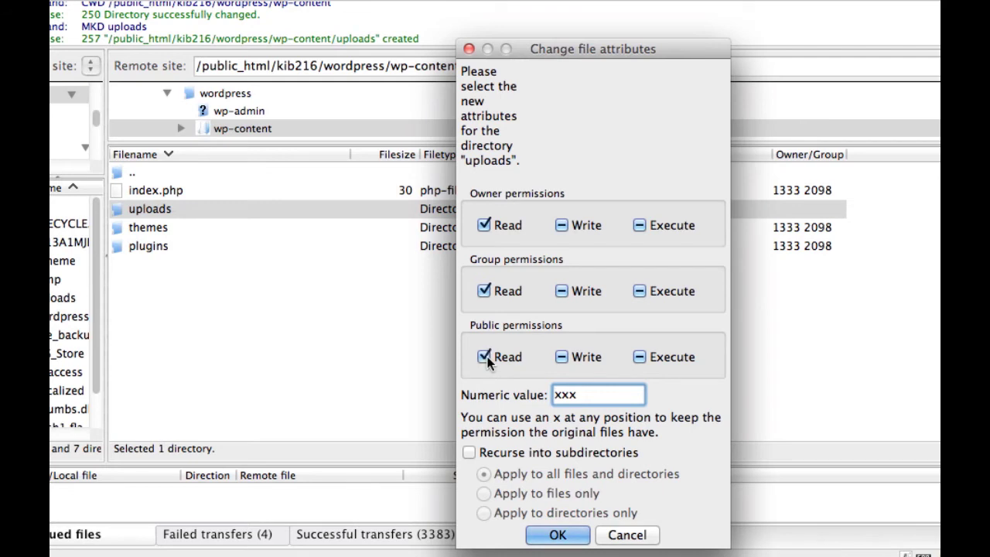
# Enable Write permission for owner, group and public on the uploads directory.
pyautogui.click(561, 226)
pyautogui.click(562, 225)
pyautogui.click(562, 291)
pyautogui.click(561, 290)
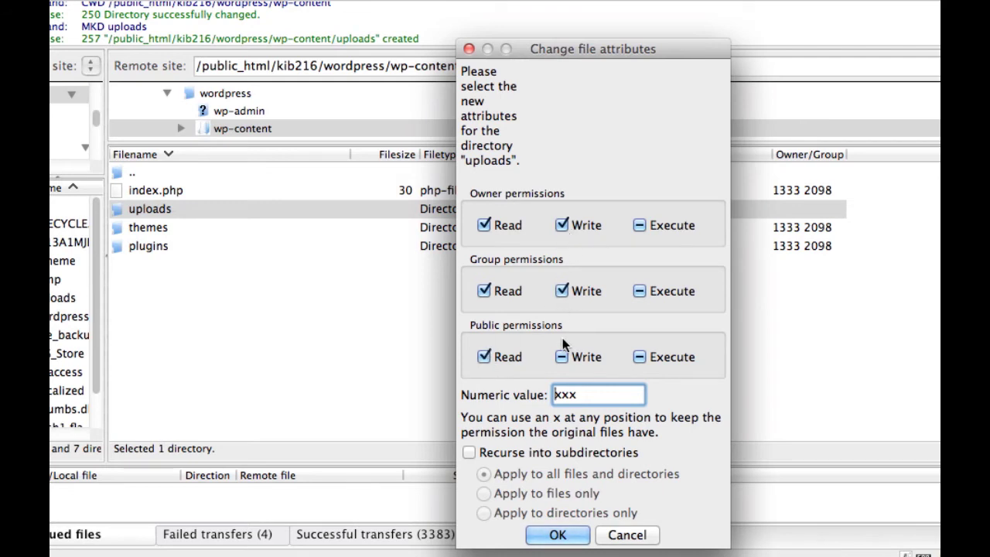
pyautogui.click(561, 357)
pyautogui.click(562, 357)
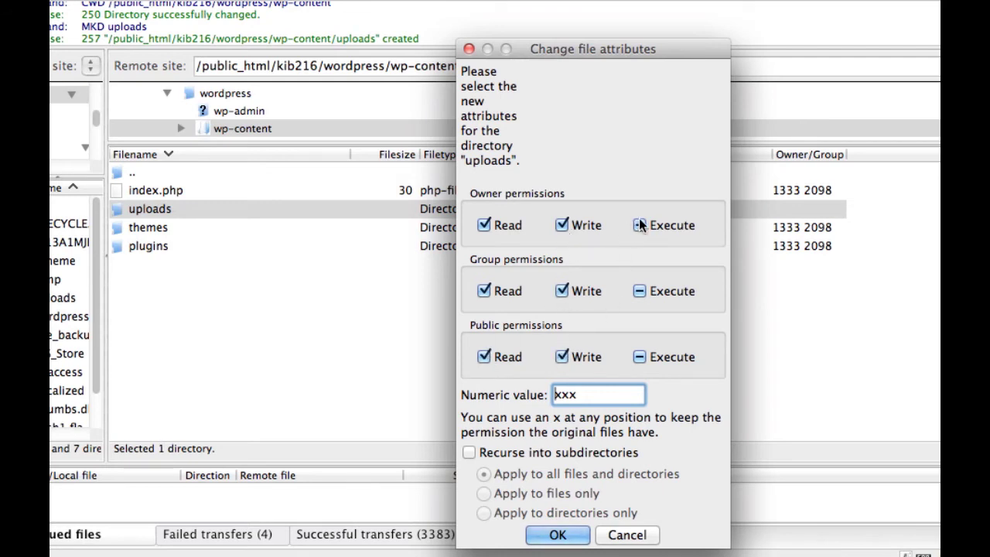
# Enable Execute permission for owner, group and public and apply the resulting 777 attributes to the uploads directory.
pyautogui.click(639, 225)
pyautogui.click(639, 225)
pyautogui.click(639, 290)
pyautogui.click(639, 290)
pyautogui.click(639, 357)
pyautogui.click(640, 357)
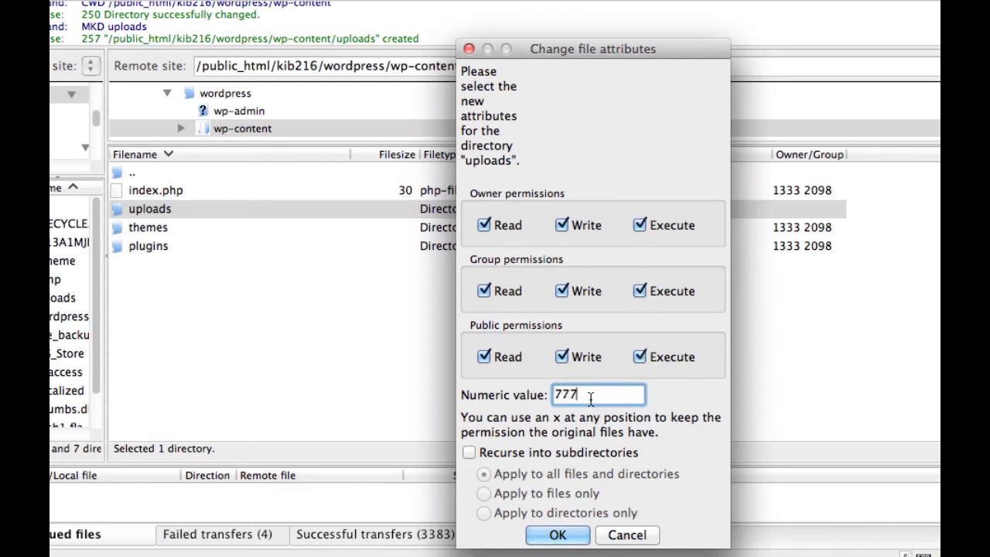
pyautogui.moveTo(604, 396); pyautogui.dragTo(553, 397)
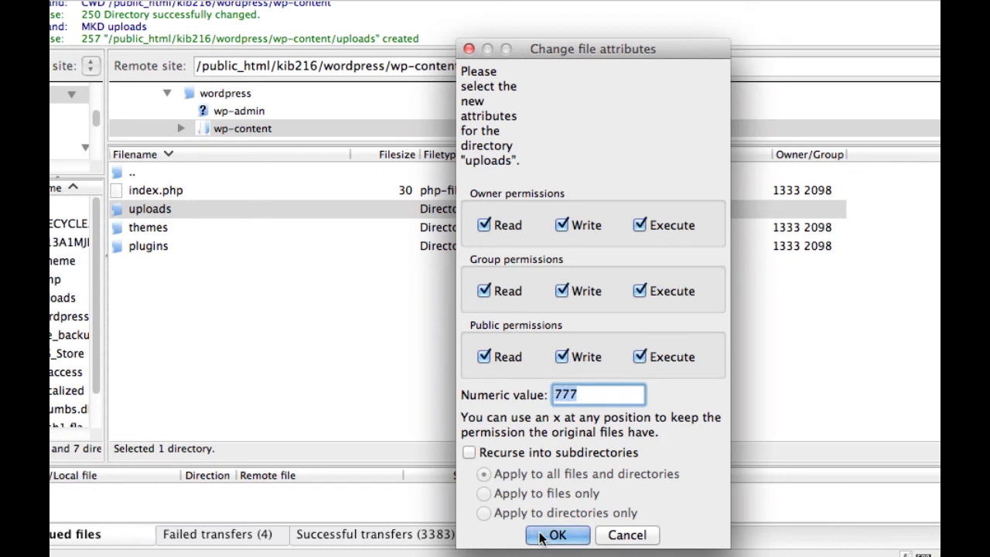
pyautogui.click(541, 535)
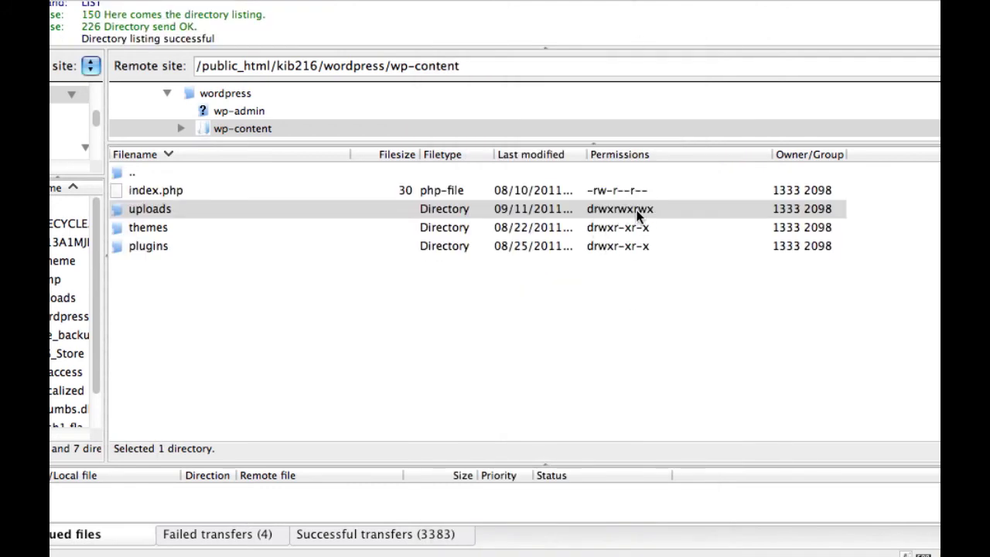
# Switch to Chrome and return to the Add New Post page with the image upload dialog.
pyautogui.press('super+Tab')
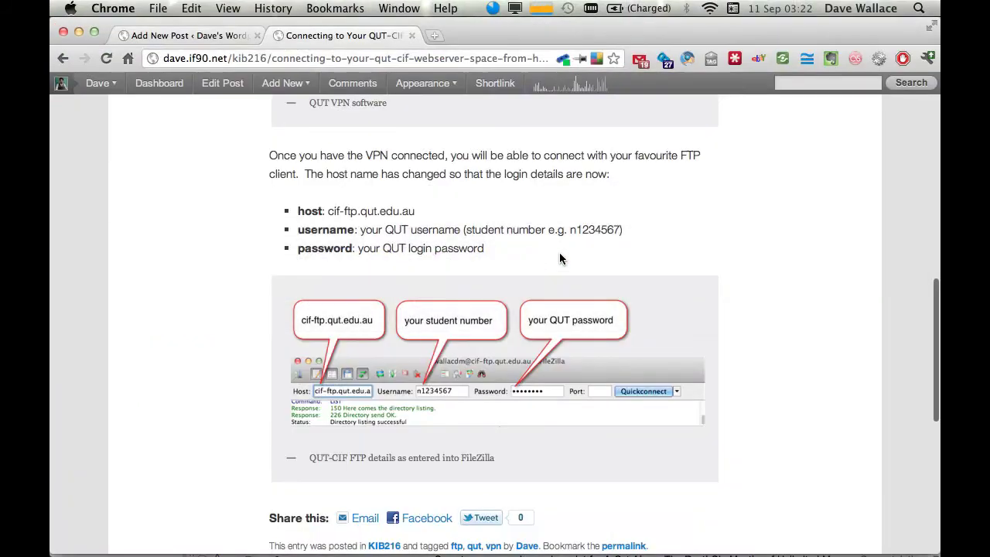
pyautogui.click(170, 36)
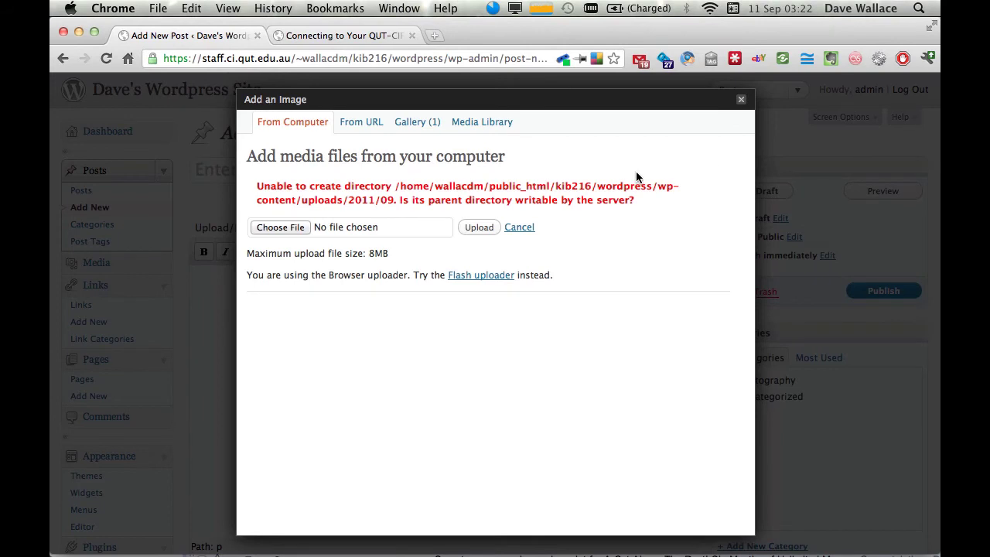
pyautogui.click(267, 226)
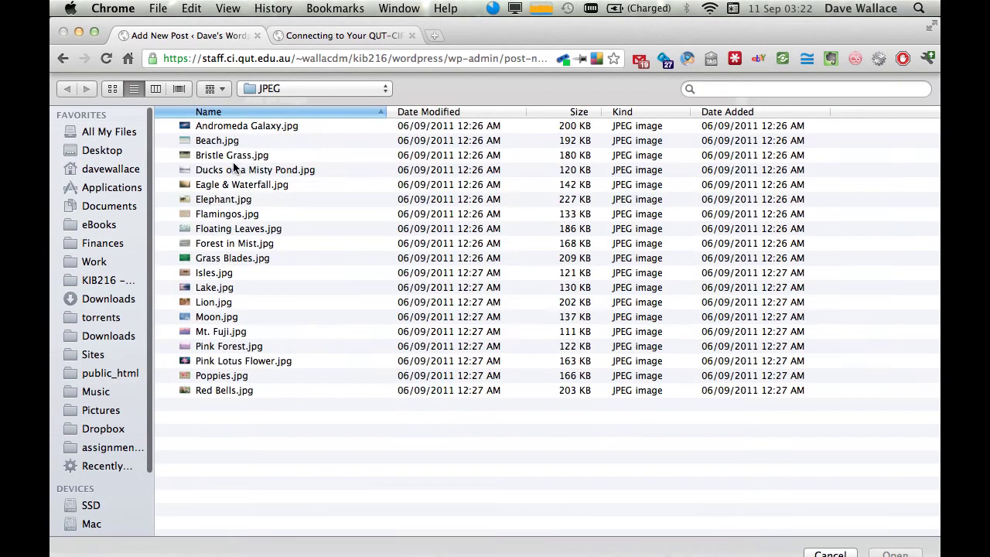
pyautogui.doubleClick(235, 133)
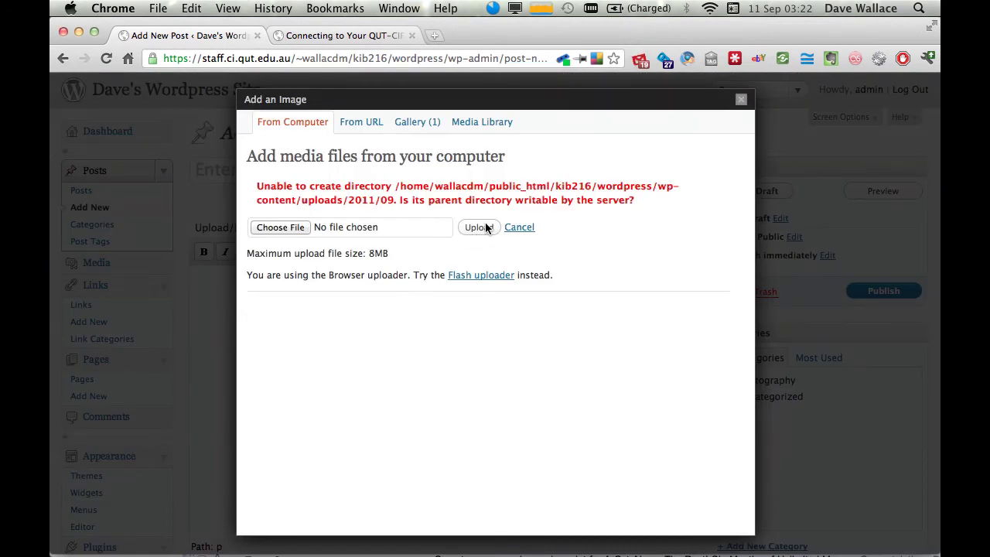
pyautogui.click(741, 100)
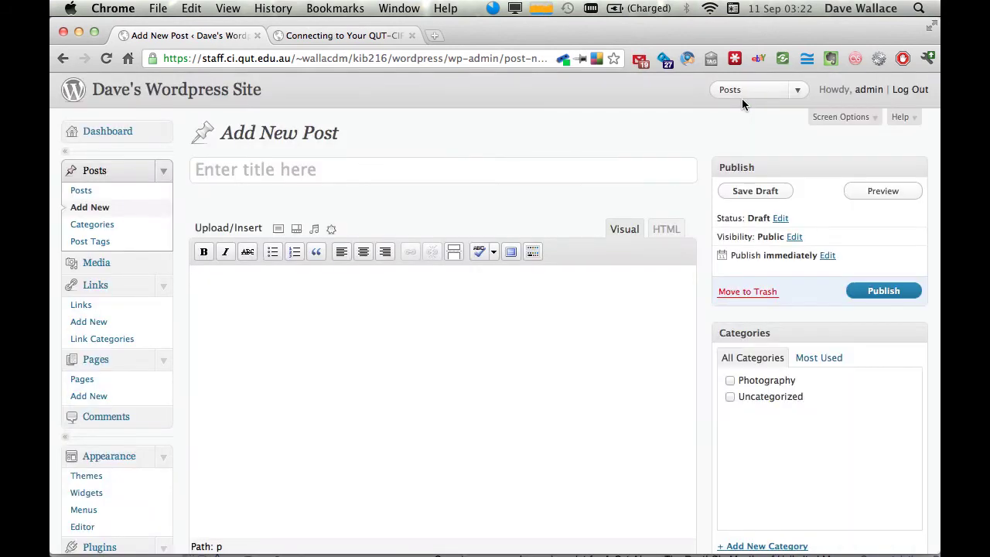
# Open the Add an Image dialog for the new post and upload Andromeda Galaxy.jpg from the JPEG folder.
pyautogui.click(279, 229)
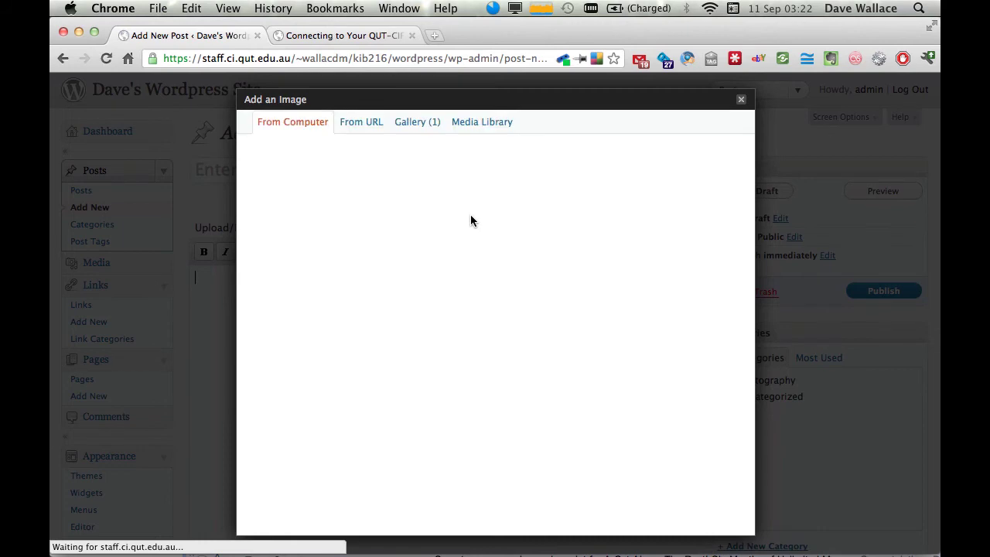
pyautogui.click(296, 191)
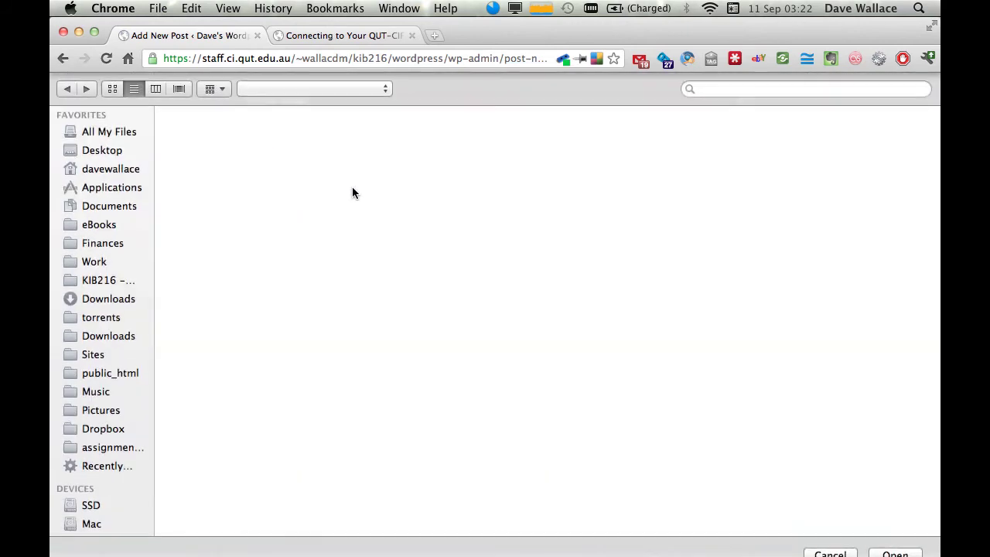
pyautogui.click(232, 127)
pyautogui.doubleClick(232, 130)
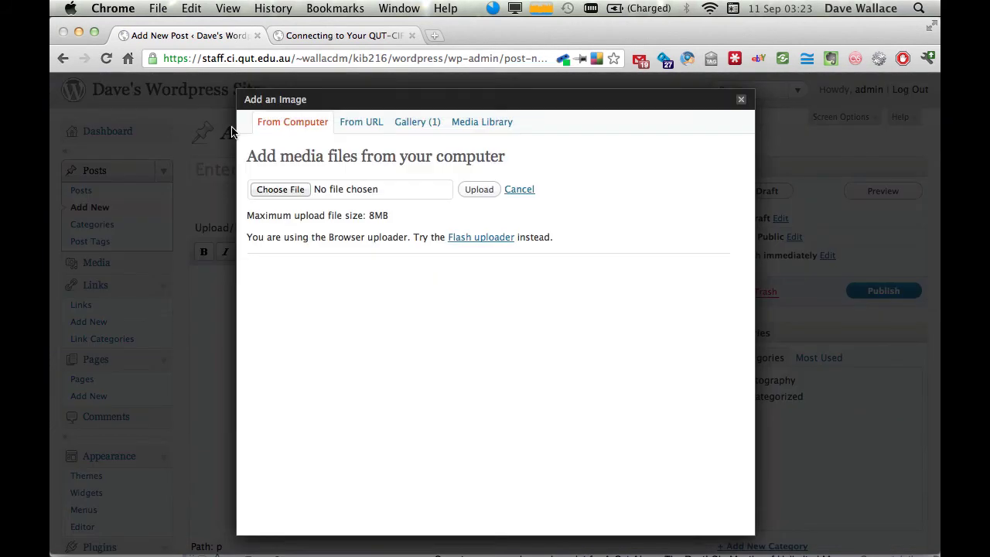
pyautogui.click(480, 189)
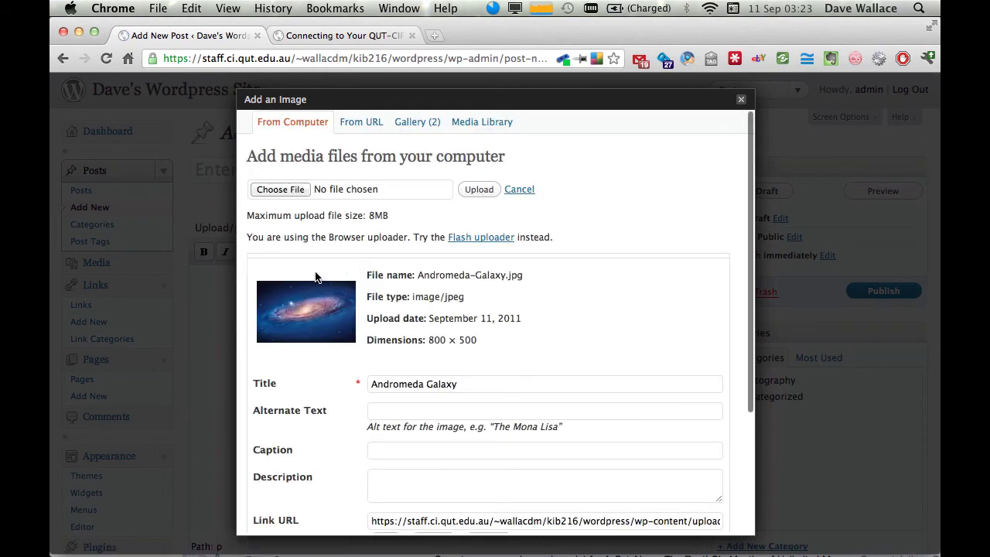
# Insert the uploaded Andromeda Galaxy image into the post.
pyautogui.scroll(-1, 752, 331)
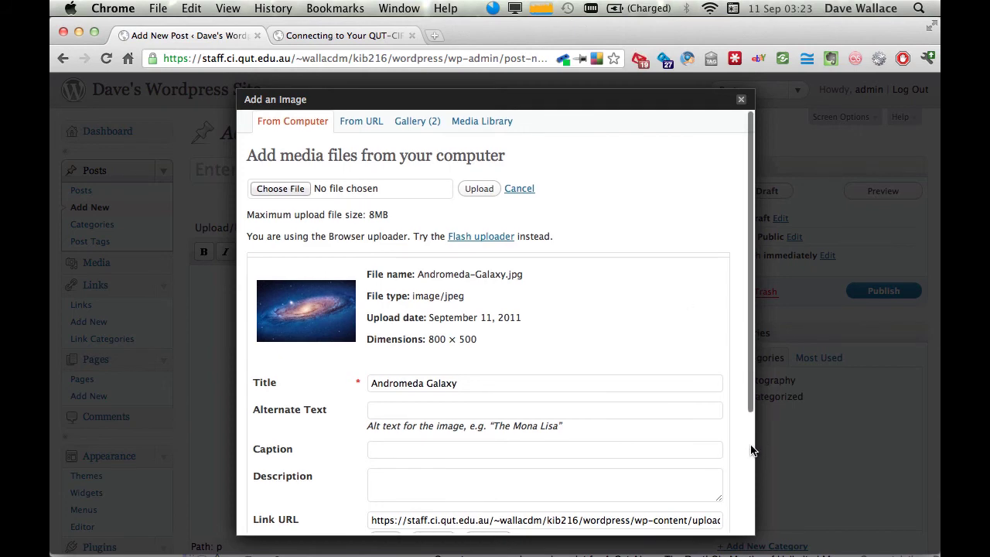
pyautogui.scroll(-1, 689, 348)
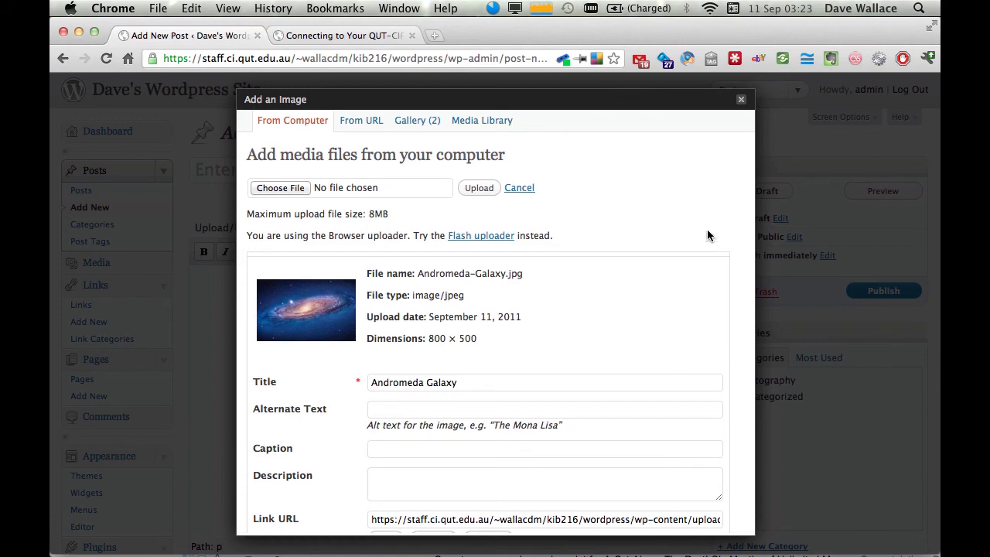
pyautogui.scroll(-5, 707, 230)
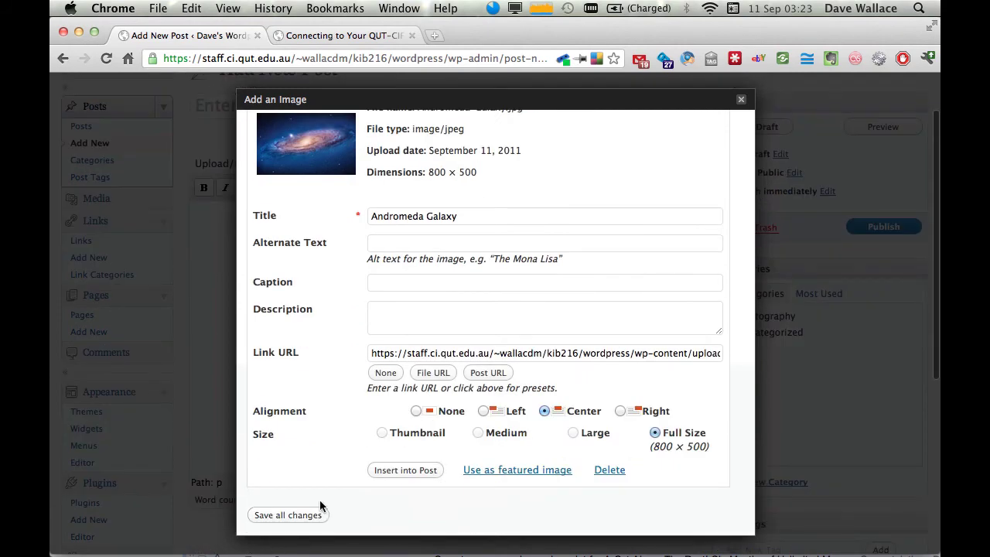
pyautogui.click(400, 470)
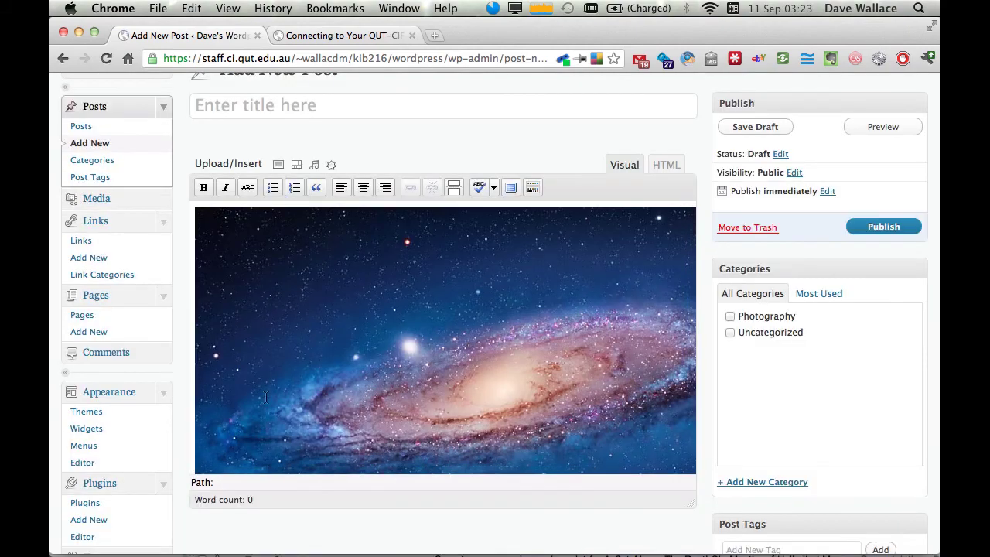
pyautogui.scroll(-3, 603, 310)
pyautogui.scroll(3, 603, 309)
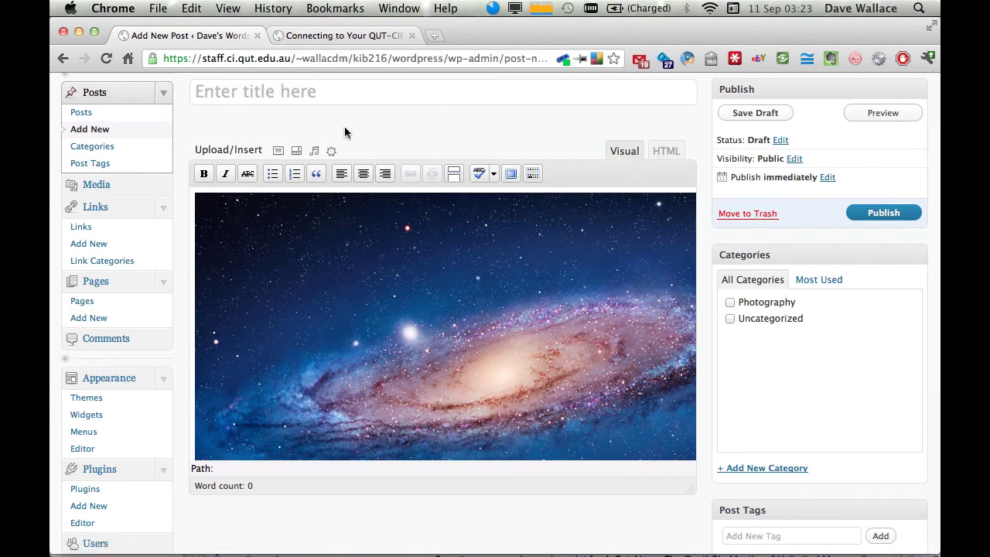
# Switch to FileZilla and check the QUT VPN connection options.
pyautogui.press('super+Tab')
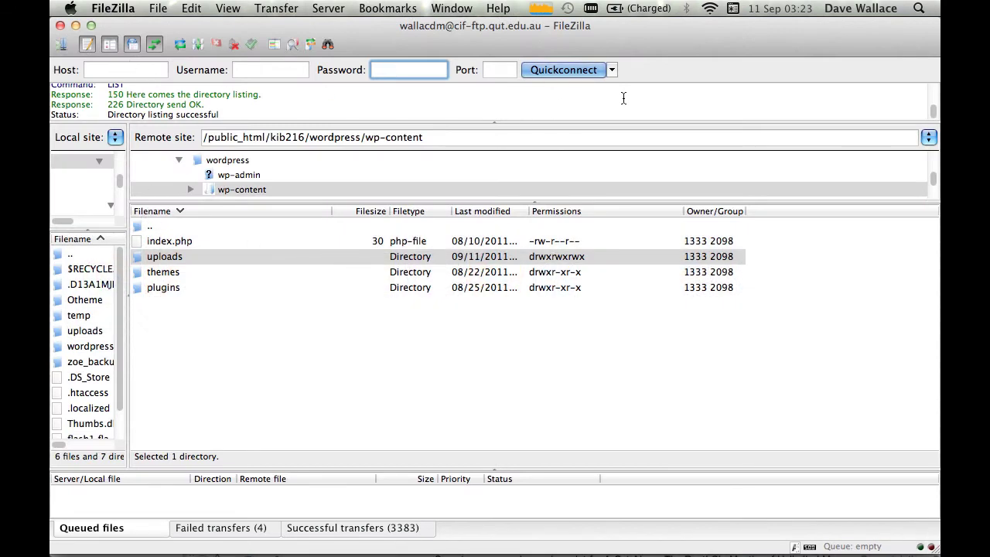
pyautogui.click(592, 10)
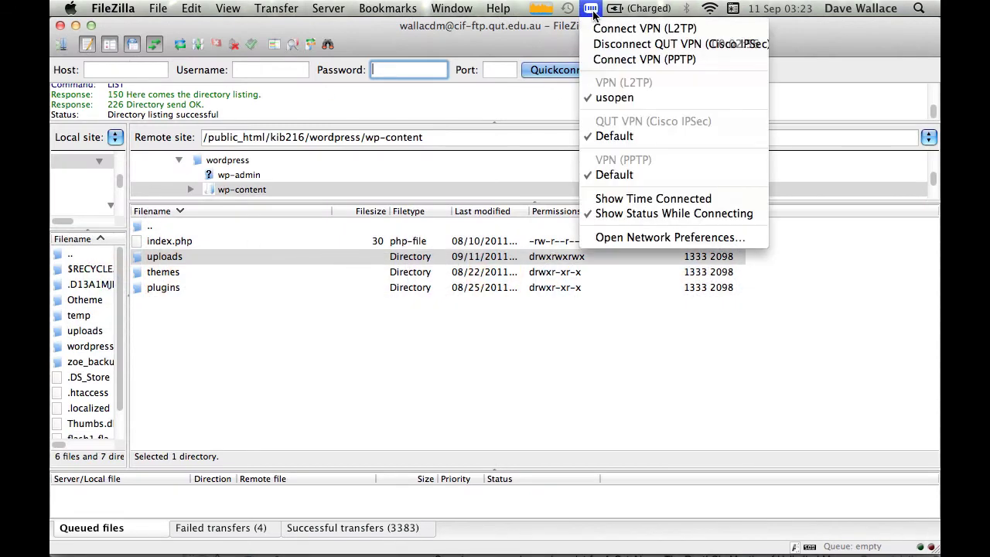
pyautogui.click(482, 379)
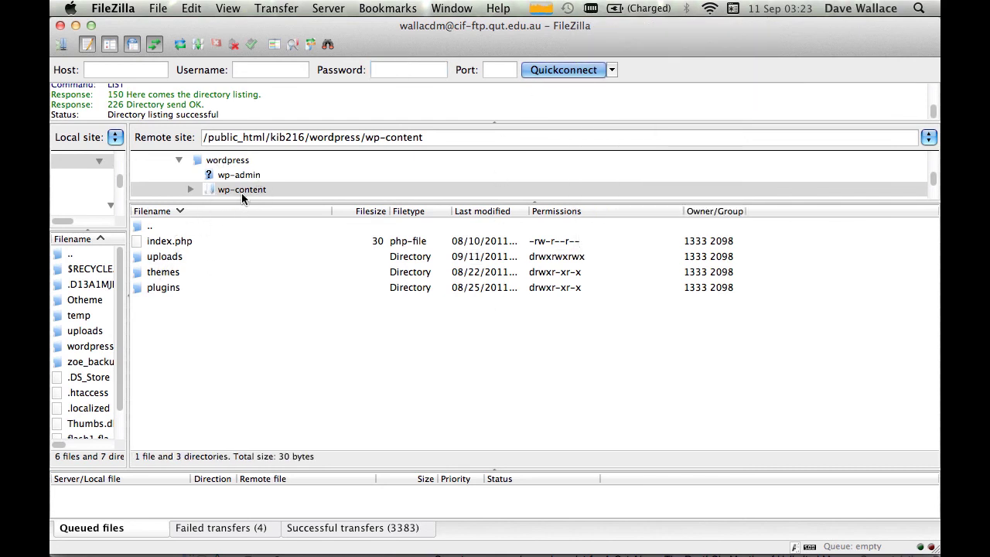
# Review the file permissions of the uploads directory in wp-content and switch back to Chrome.
pyautogui.click(168, 260)
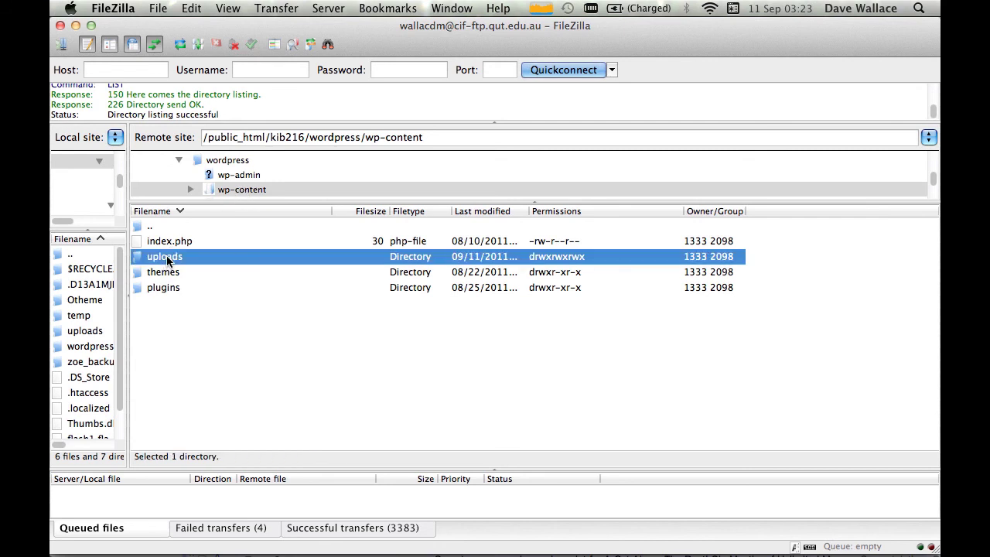
pyautogui.rightClick(166, 263)
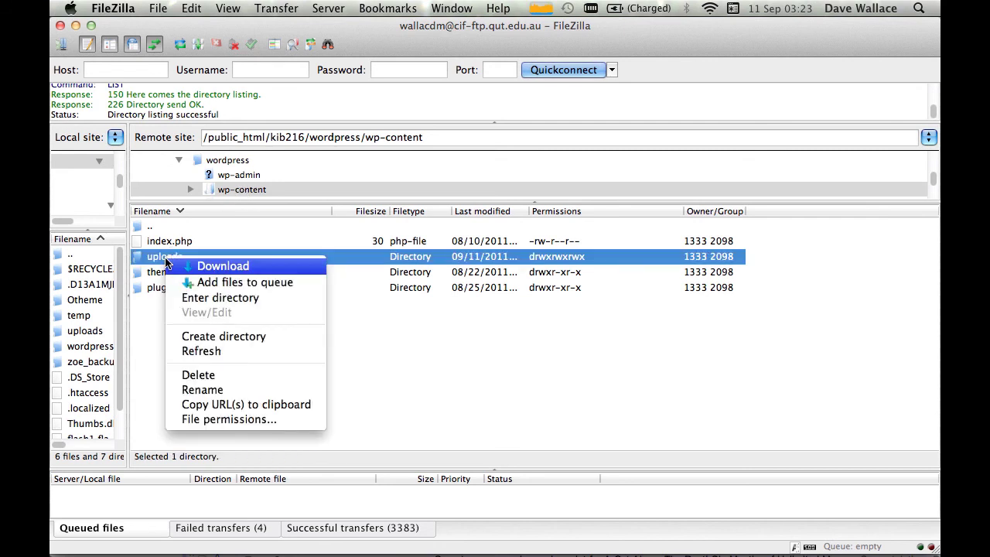
pyautogui.click(206, 419)
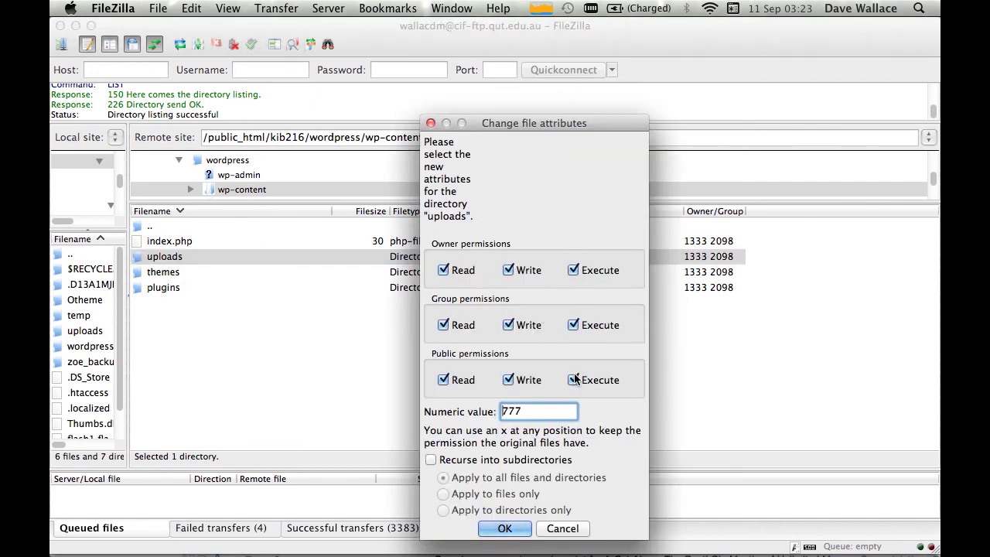
pyautogui.click(504, 529)
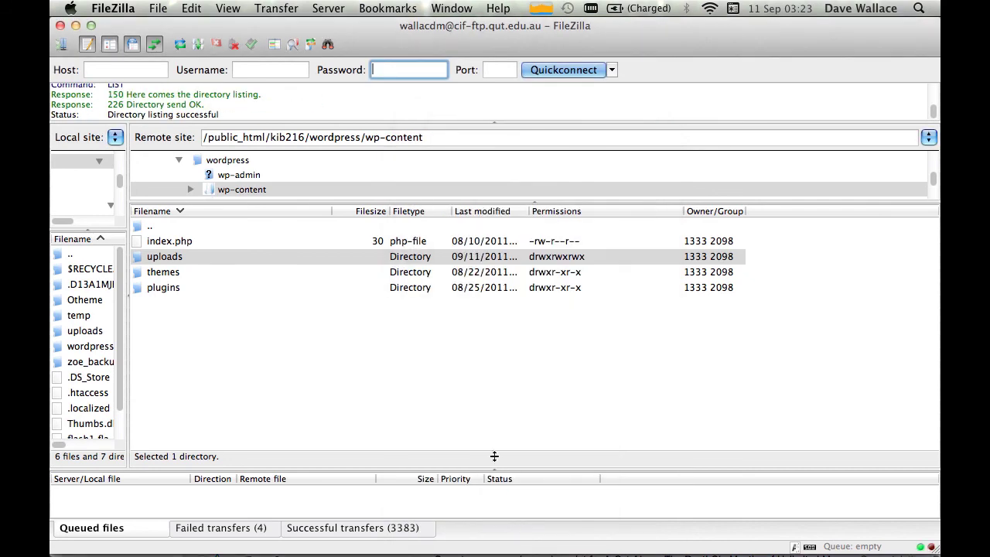
pyautogui.click(355, 374)
pyautogui.press('super+Tab')
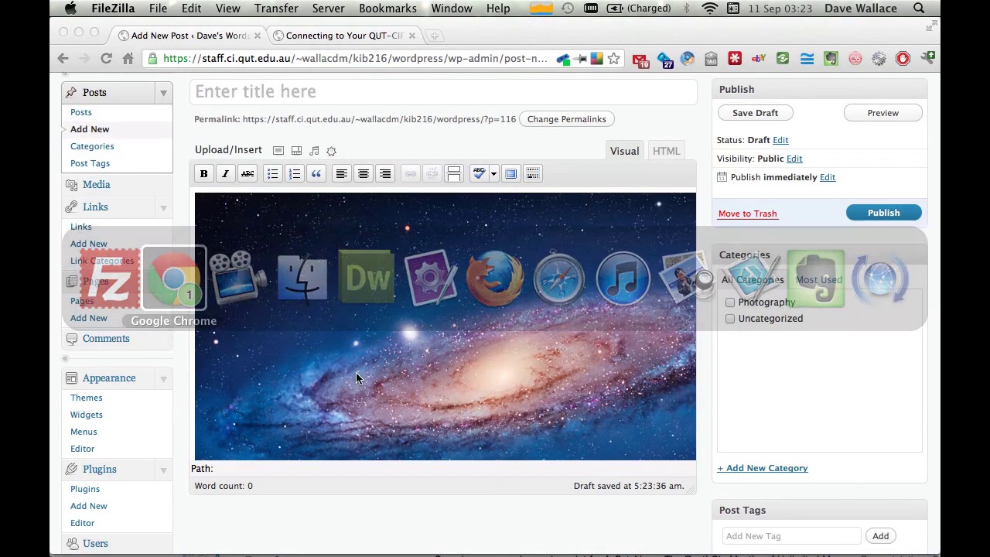